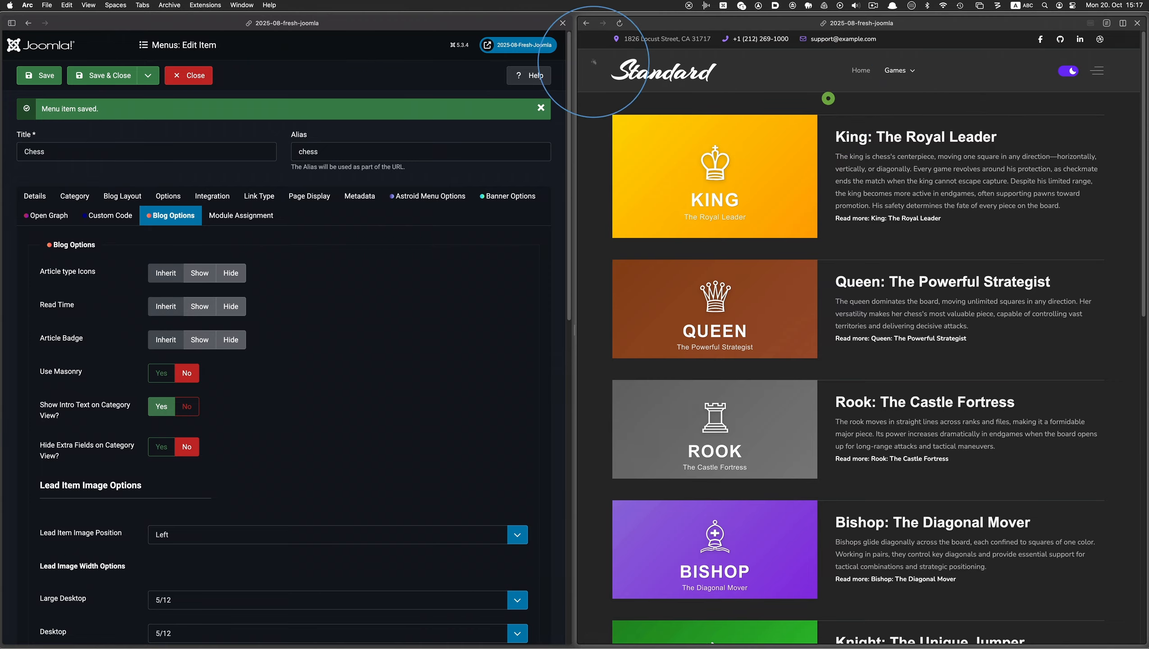
Save and close the Chess menu item, and open the Mahjong menu item for editing
click(121, 77)
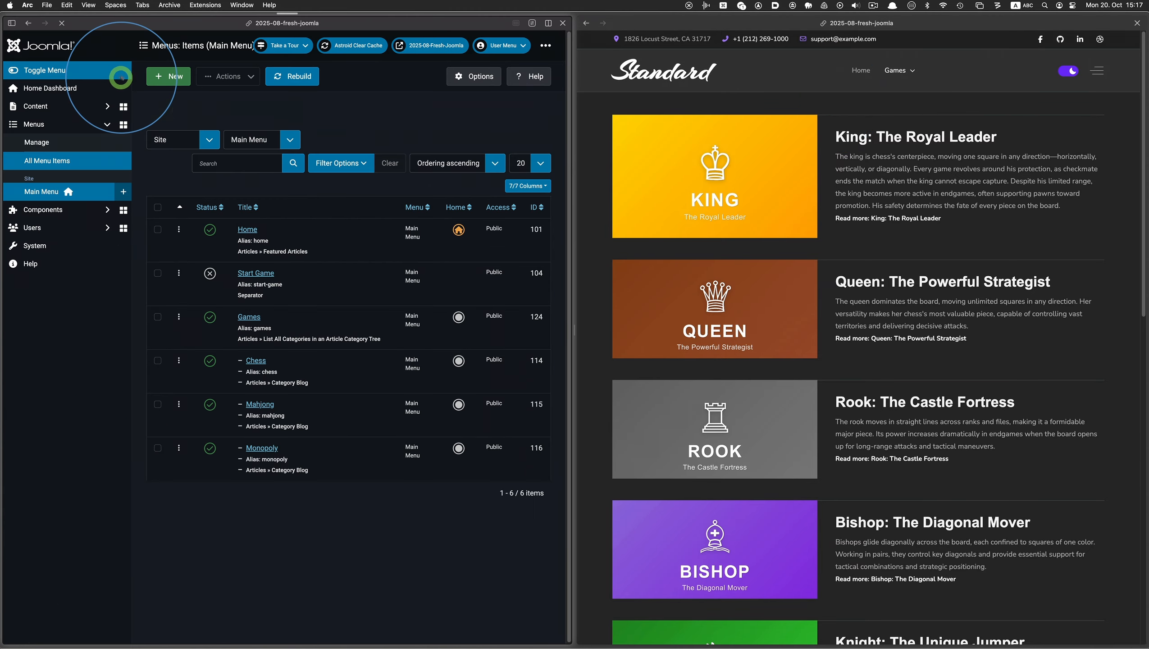
click(260, 403)
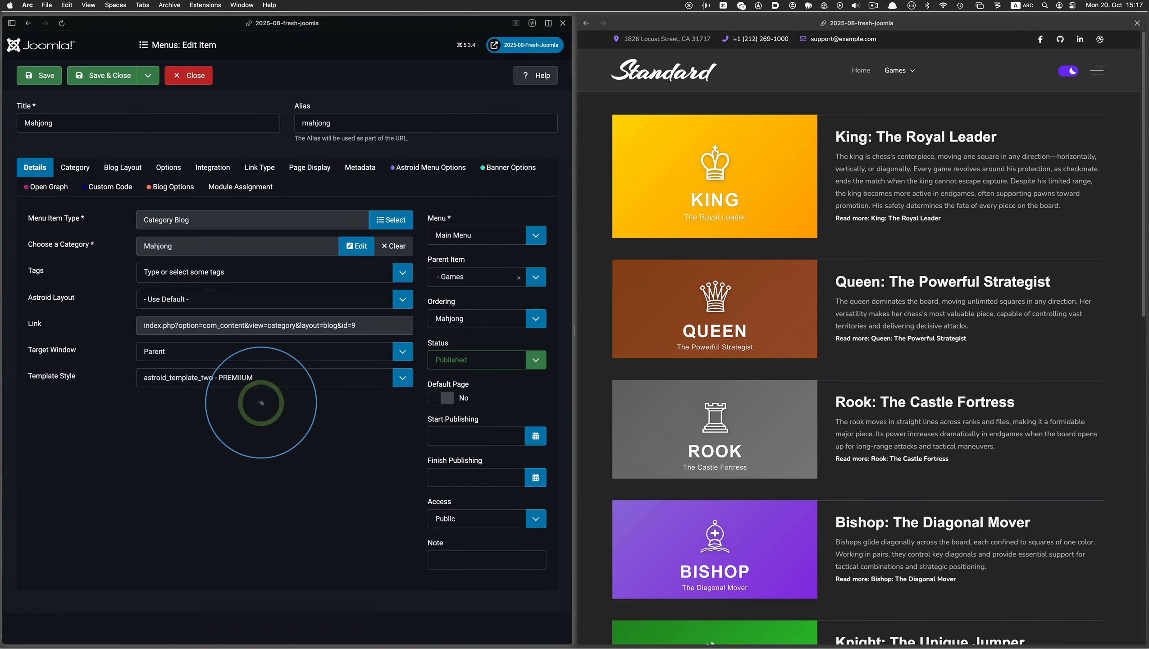
Open the Mahjong page on the site preview and examine its article layout down to the pagination
mouse_move(902, 70)
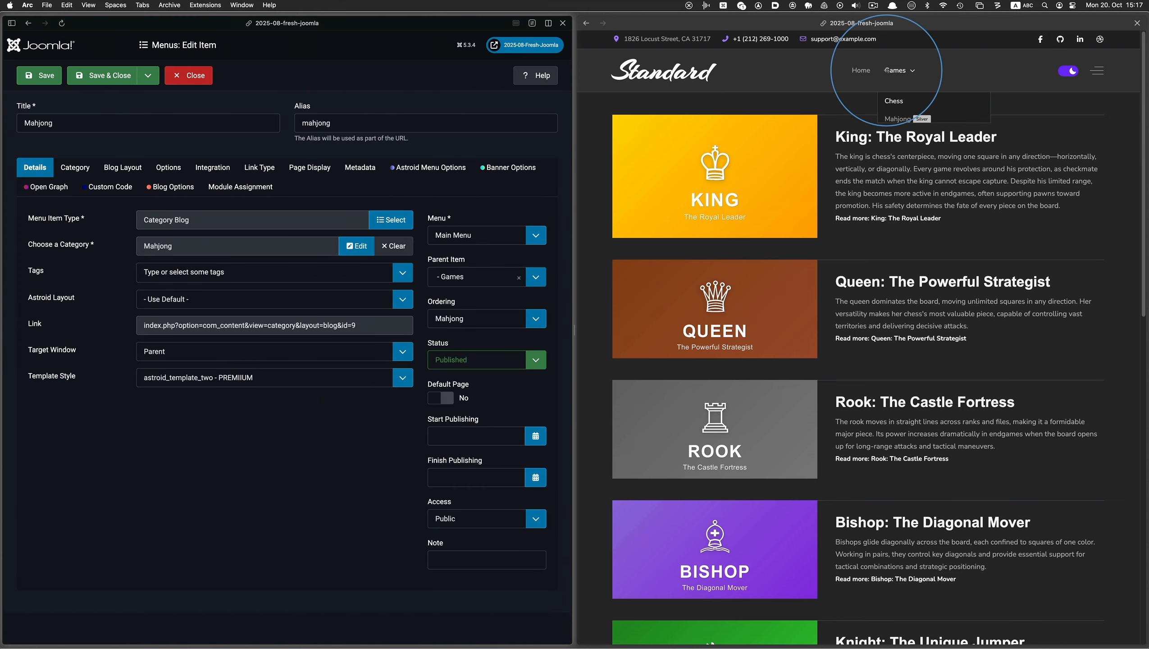
click(896, 118)
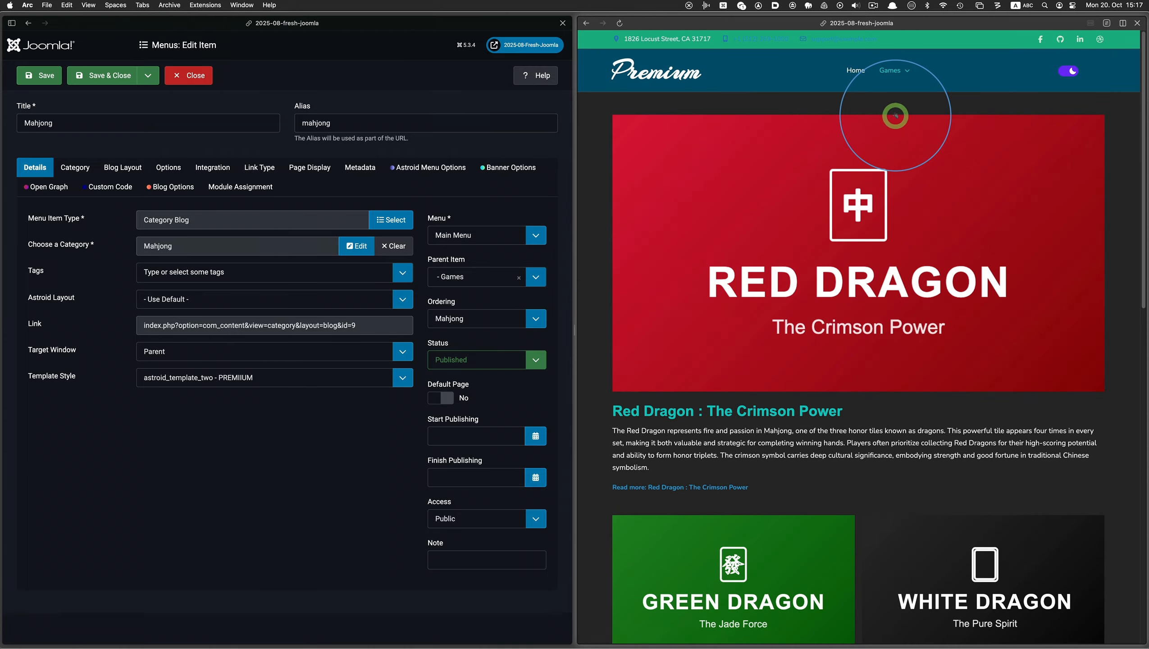
scroll(742, 287, down, 15)
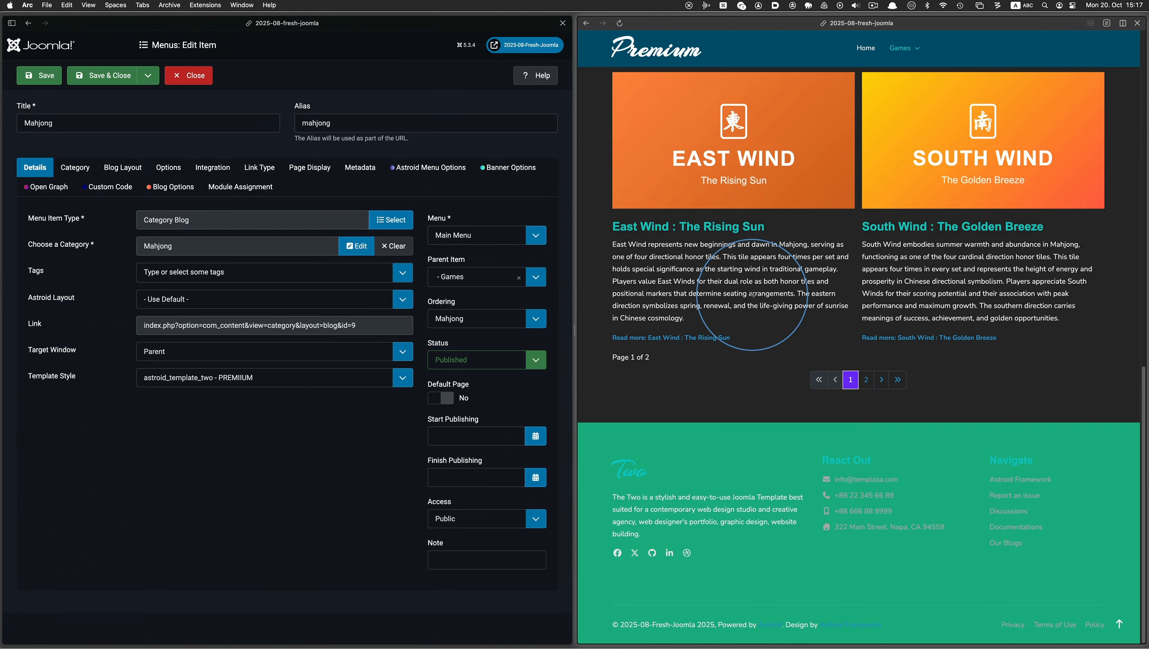
scroll(750, 290, up, 15)
scroll(753, 294, down, 15)
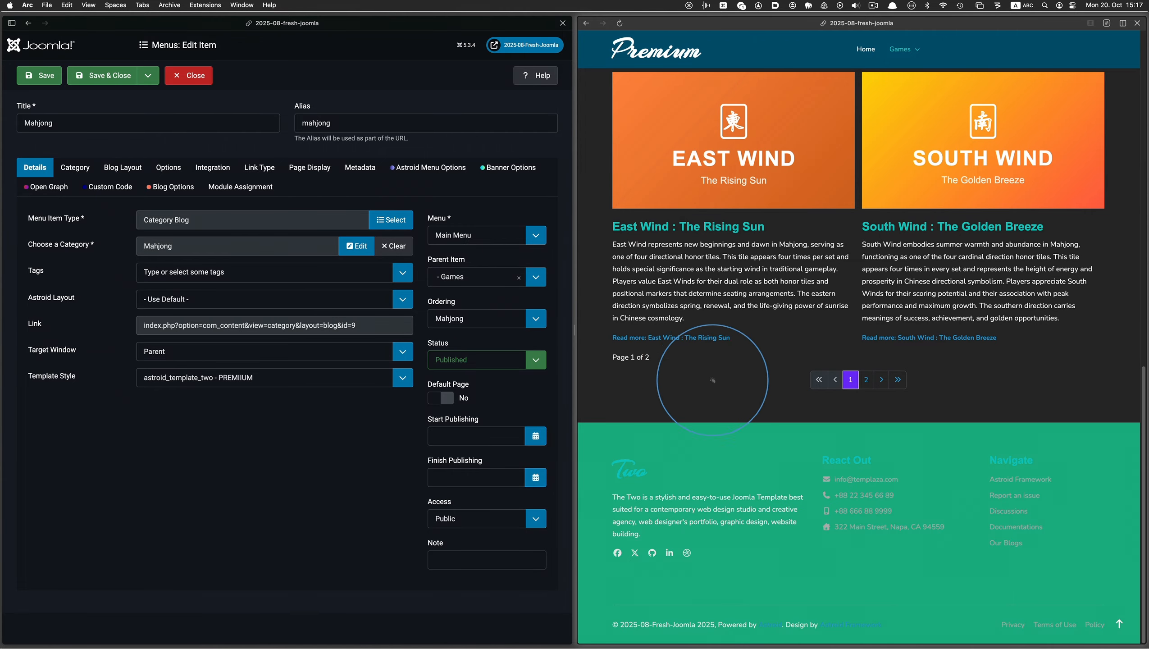
scroll(712, 380, up, 15)
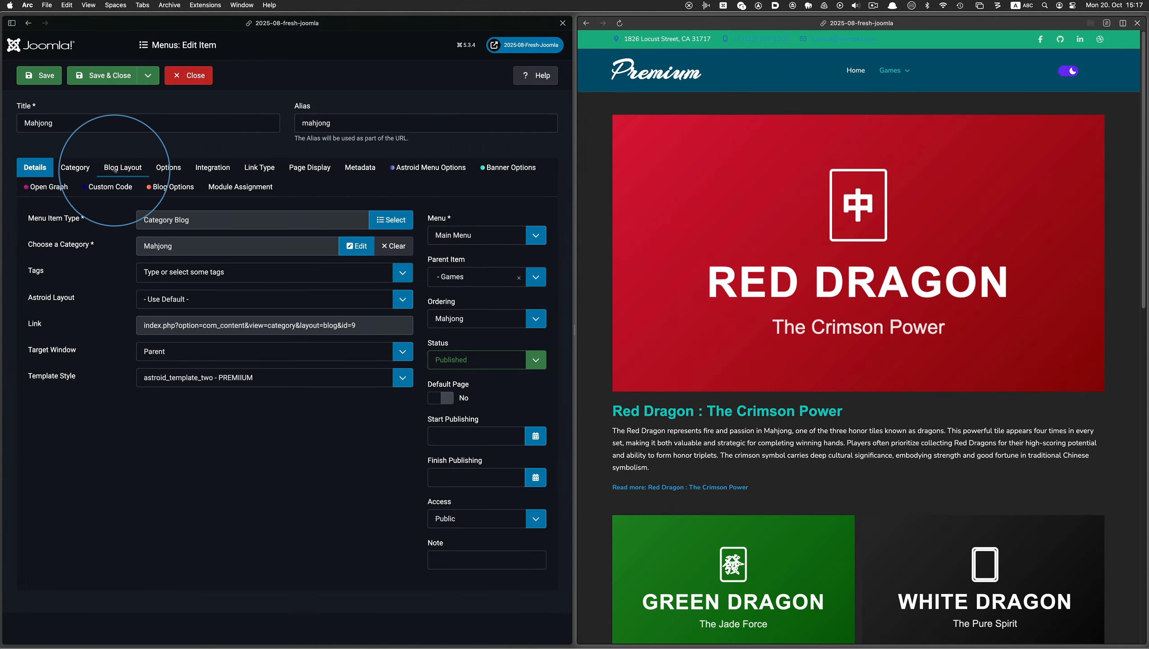
In the Mahjong blog layout, set the leading articles to 2 and the intro articles to 8, and save the menu item
click(119, 168)
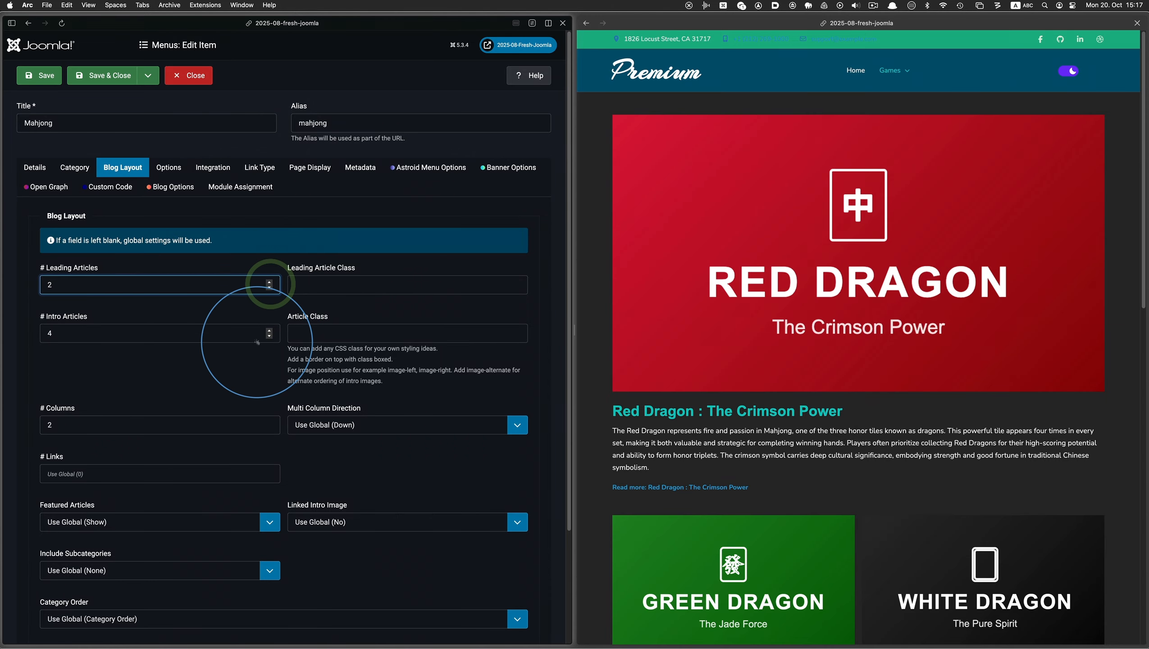
click(270, 332)
click(270, 331)
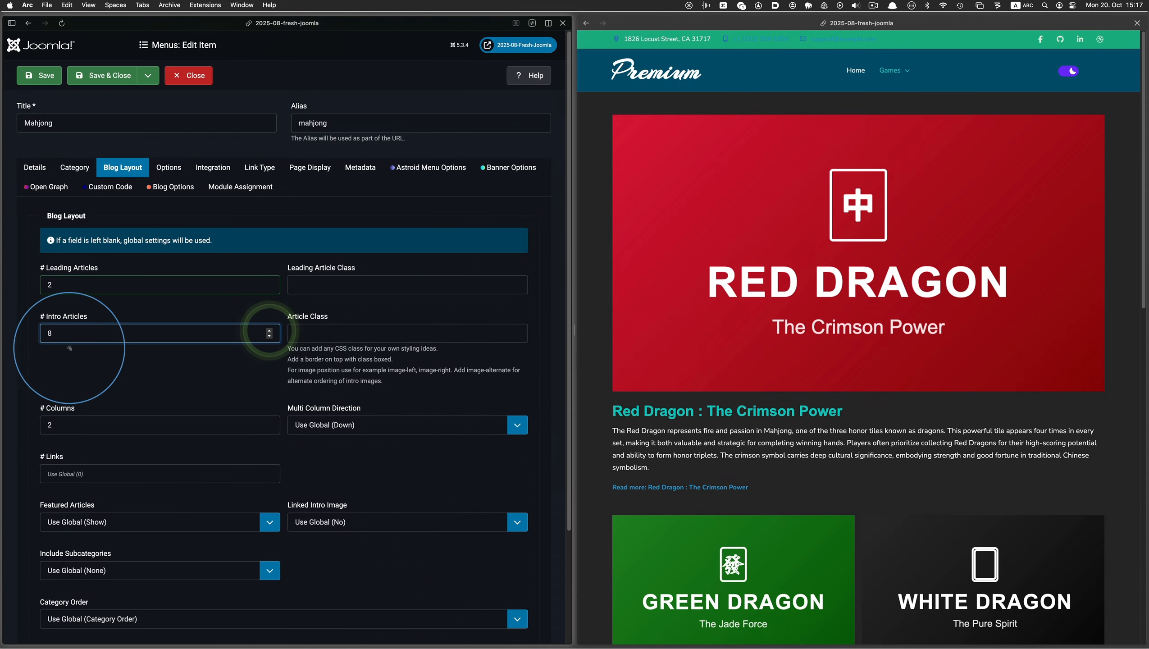
click(80, 364)
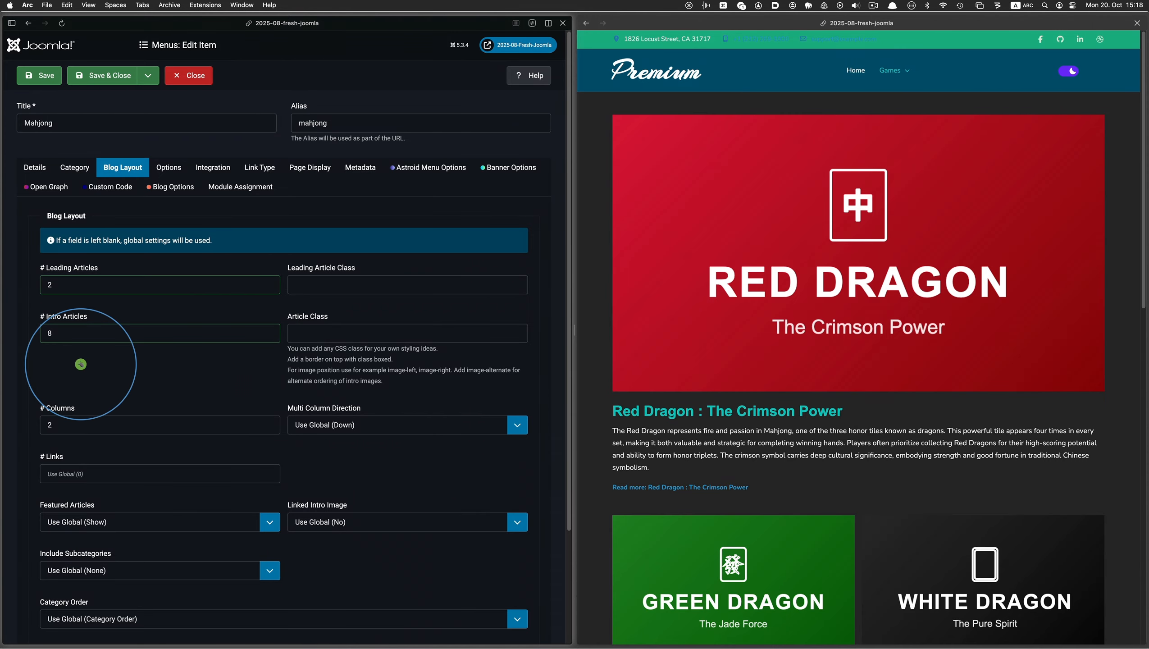
scroll(80, 365, down, 1)
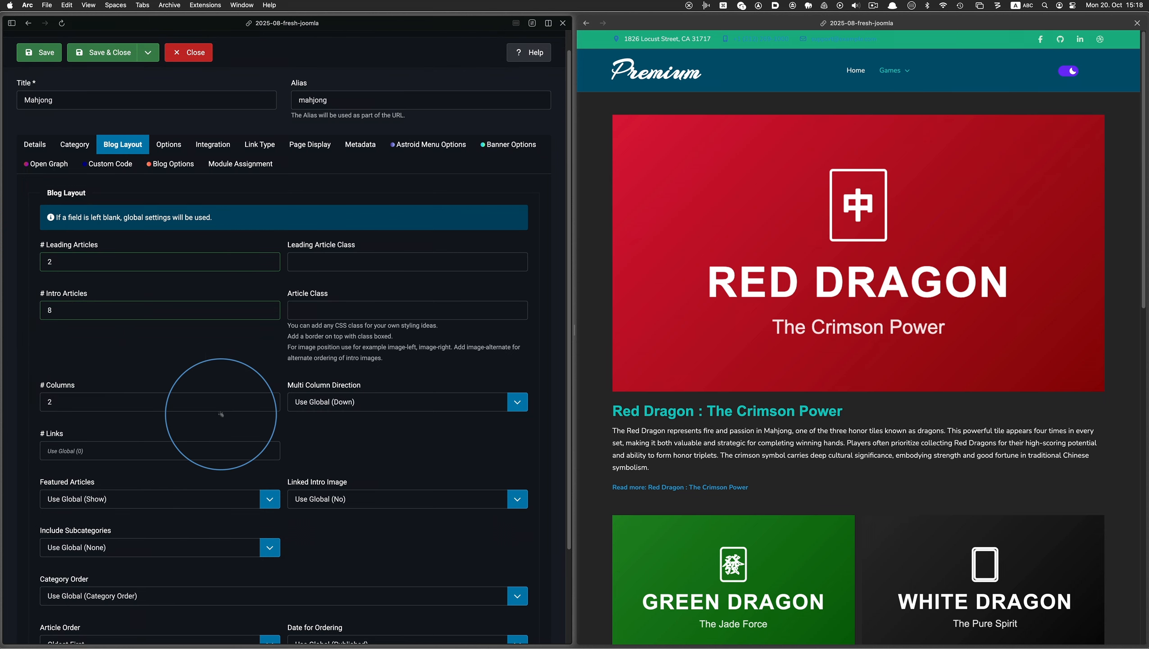
click(58, 54)
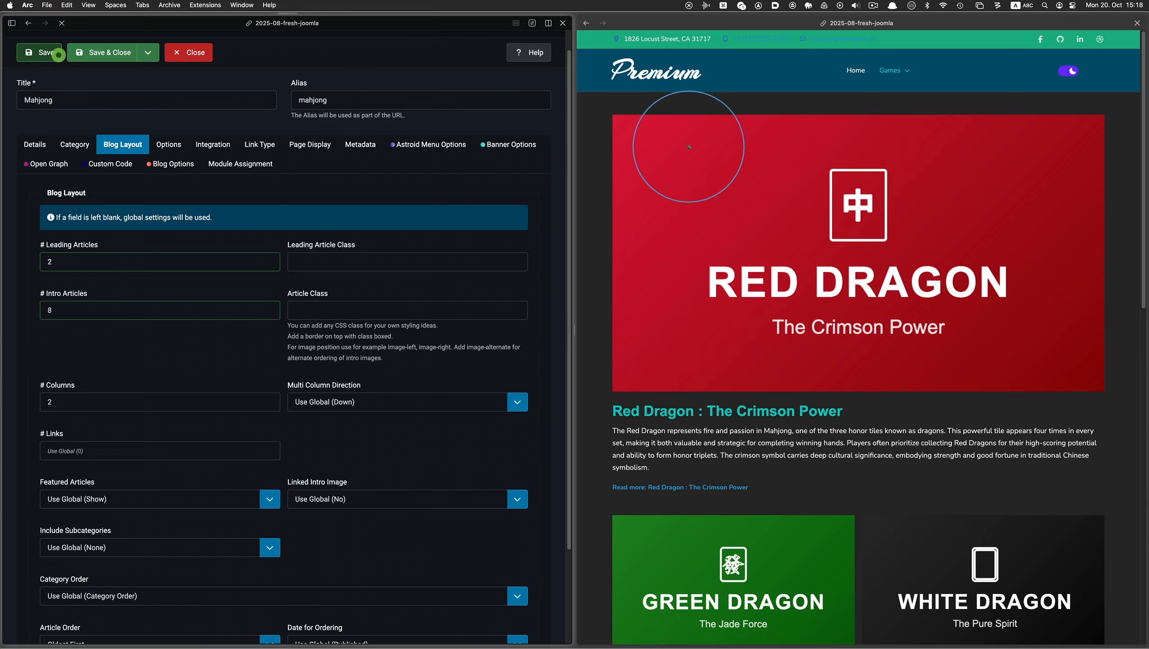
Reload the Mahjong page in the site preview and check the leading and intro articles down to the footer
click(621, 23)
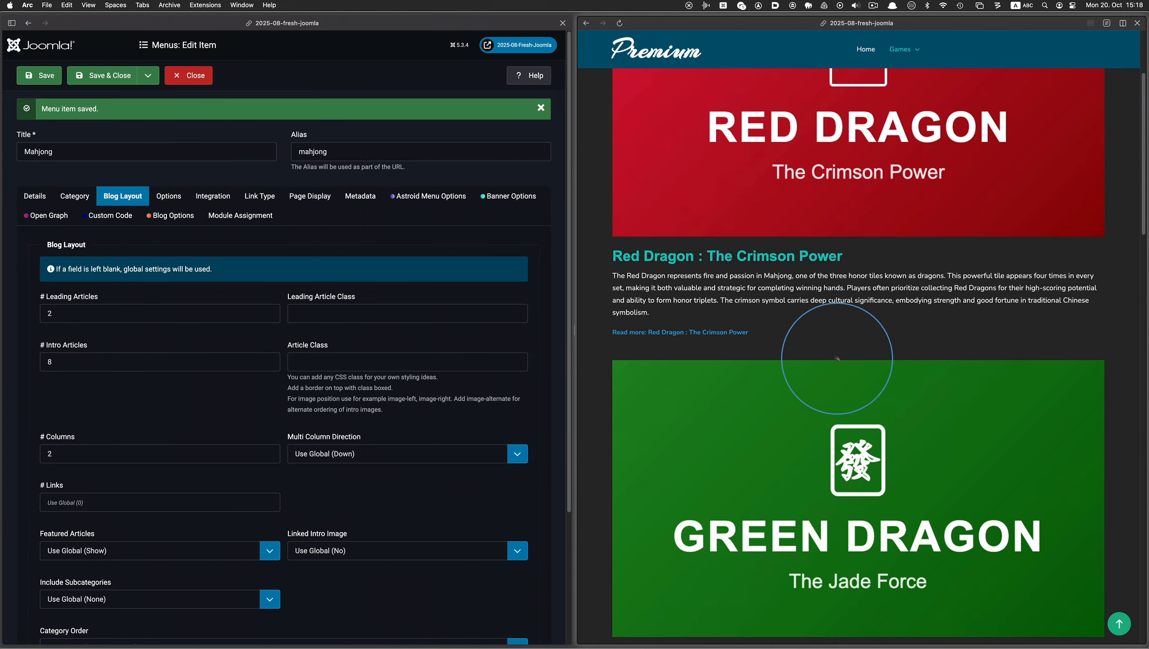
scroll(838, 359, down, 12)
scroll(855, 365, down, 6)
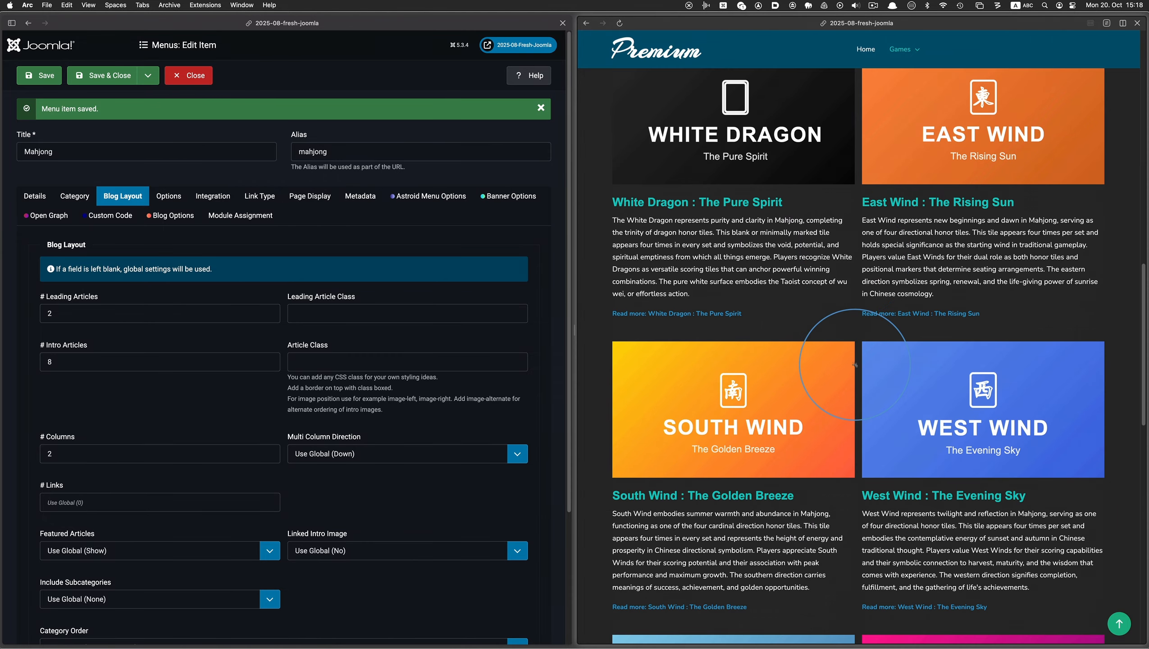
scroll(854, 365, down, 8)
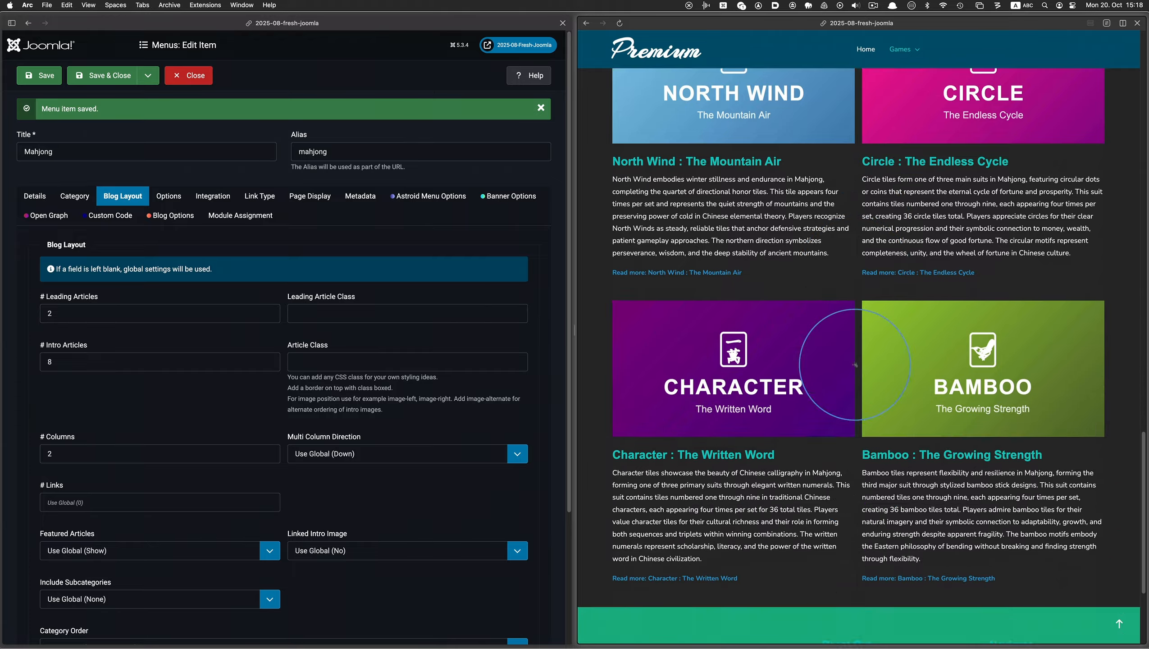
scroll(855, 365, down, 3)
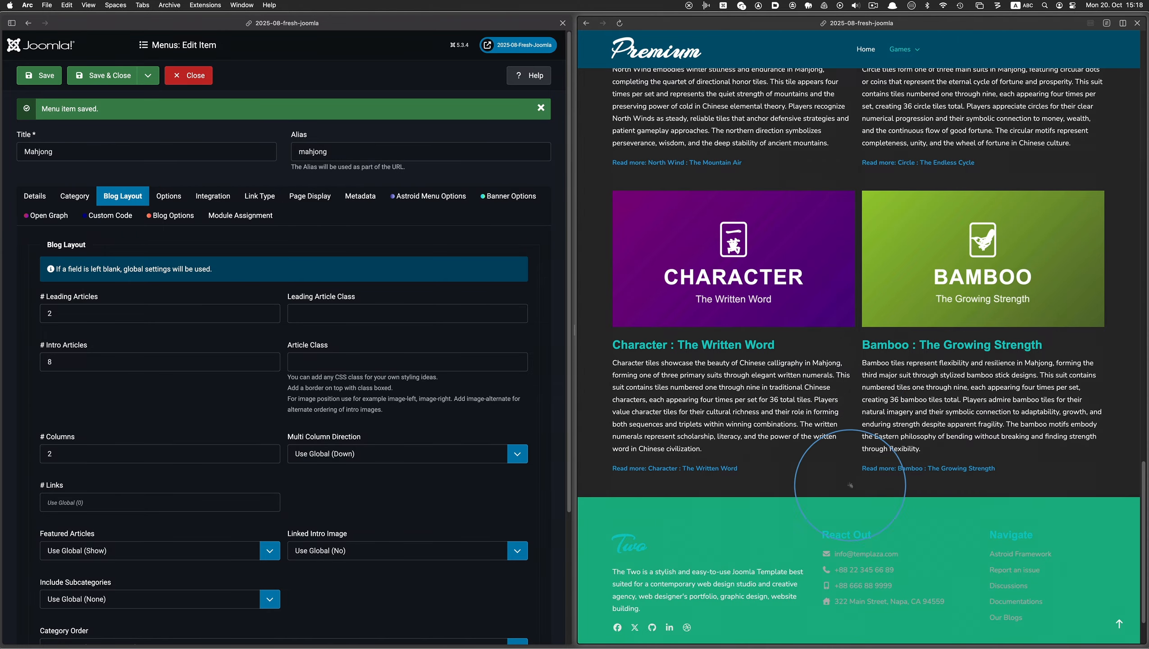
scroll(940, 485, up, 20)
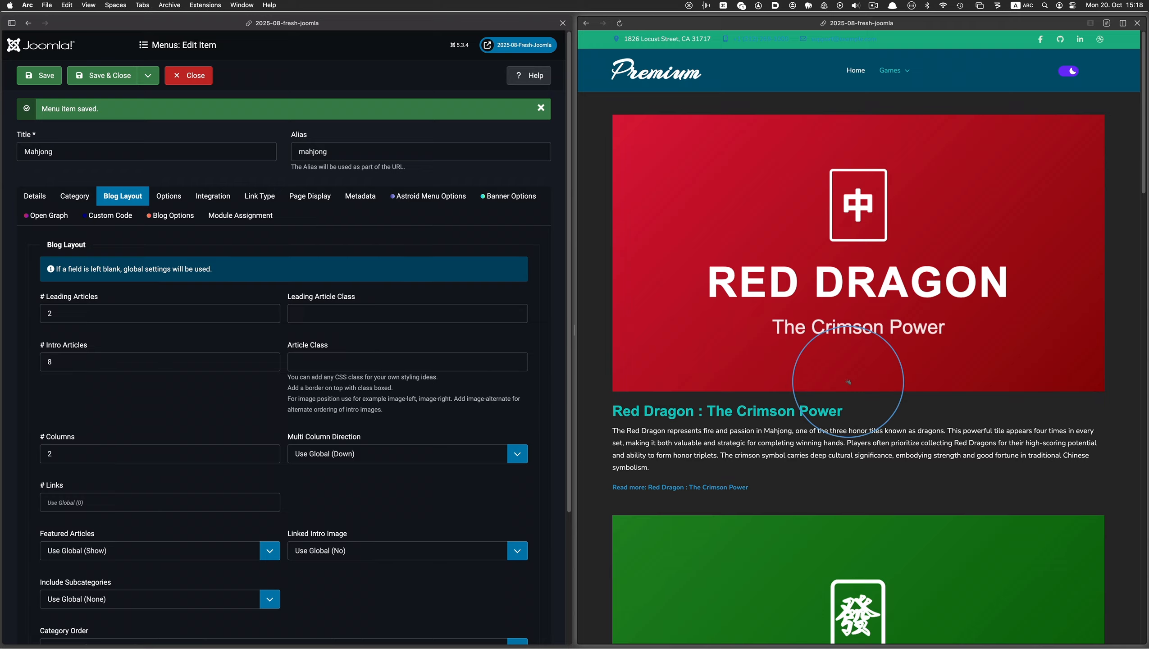
mouse_move(889, 70)
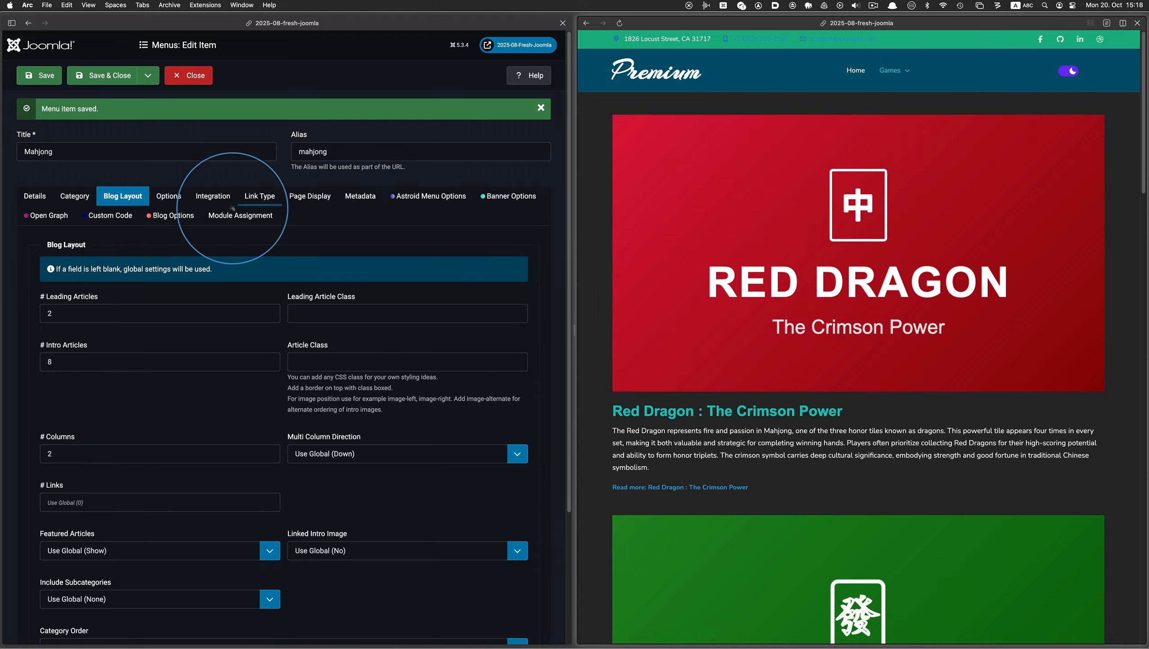
Set the lead item image position to Left in the Mahjong menu item's blog options
click(184, 214)
scroll(416, 309, down, 3)
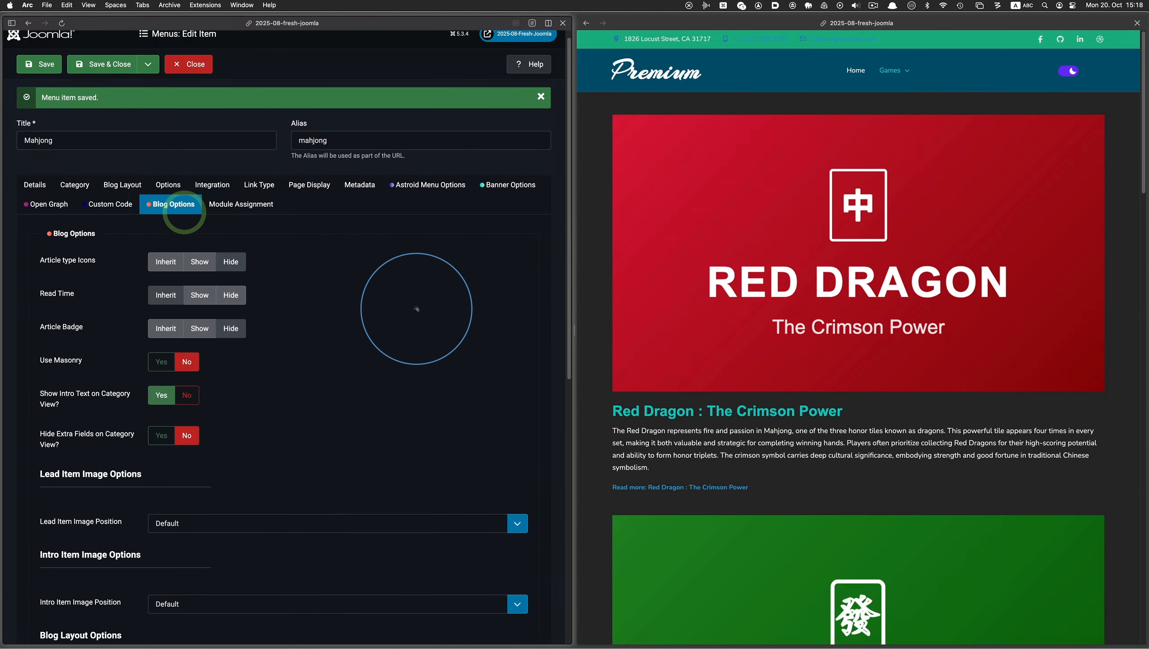
scroll(416, 309, down, 3)
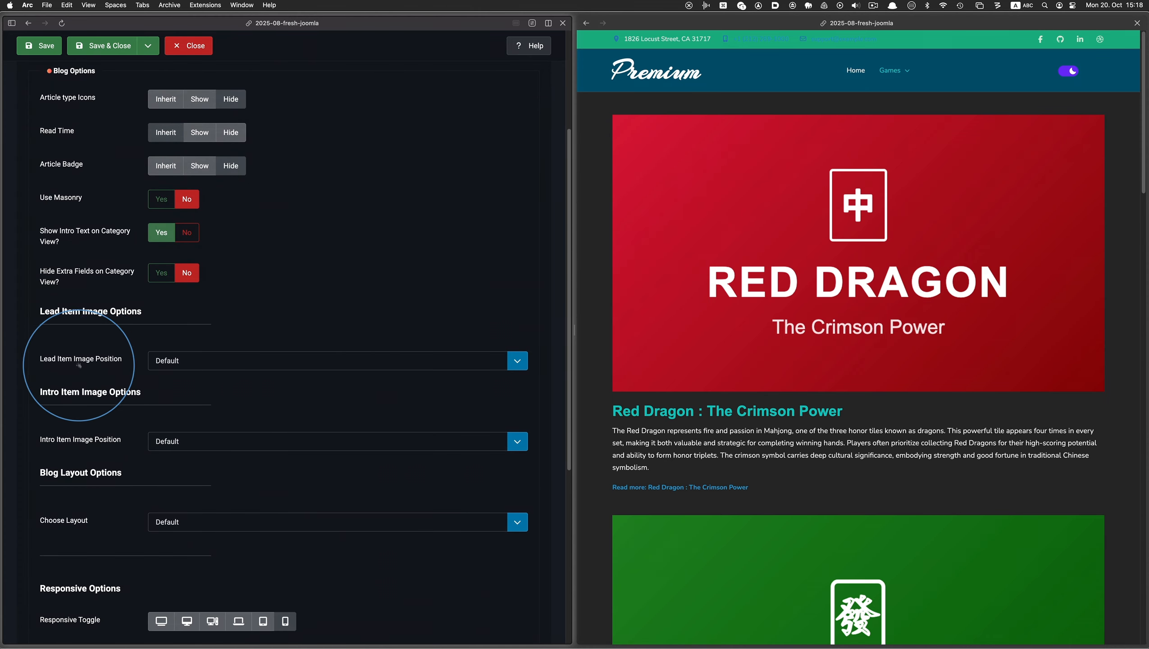
click(230, 363)
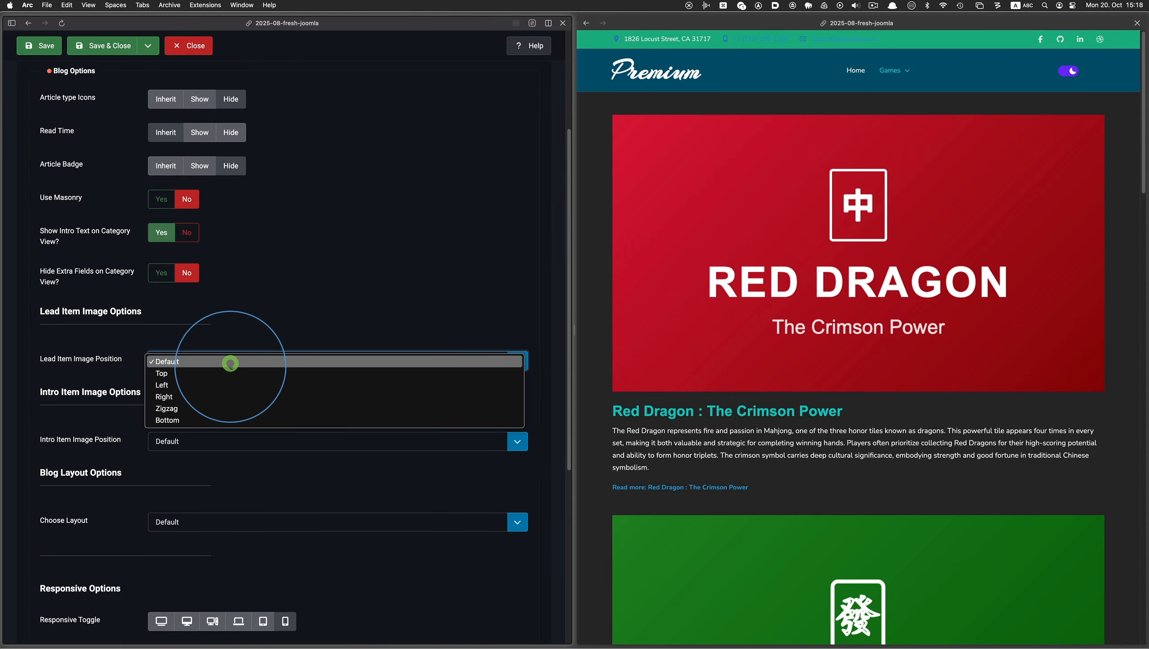
click(227, 384)
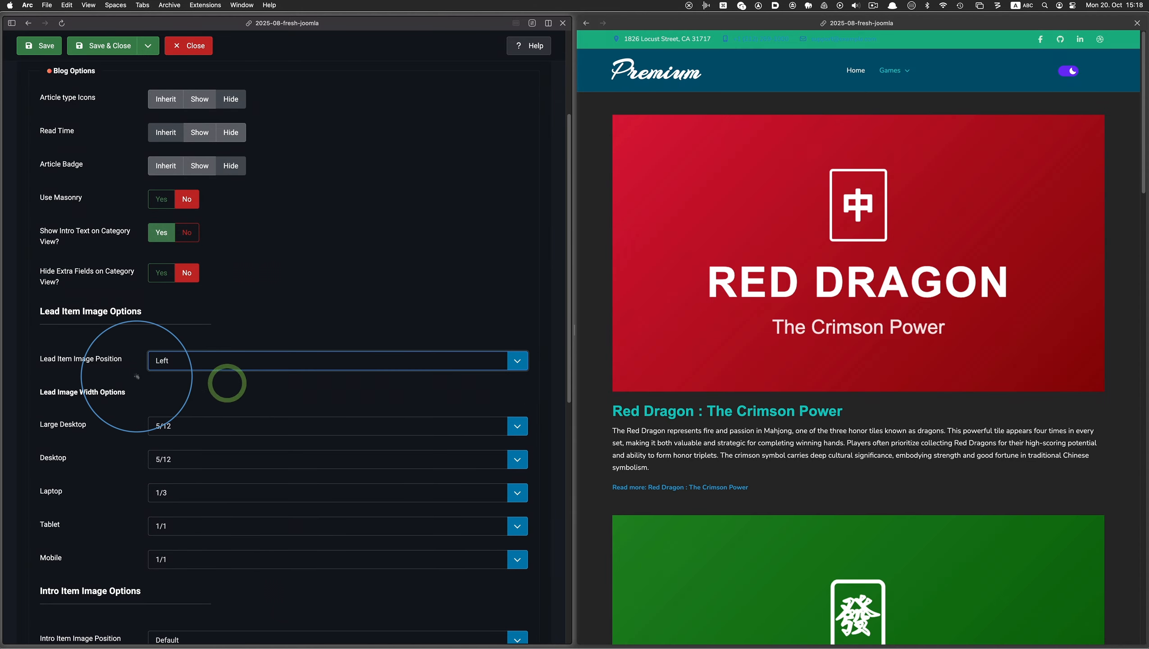
Set the intro item image position to Right and save the Mahjong menu item
scroll(136, 376, down, 4)
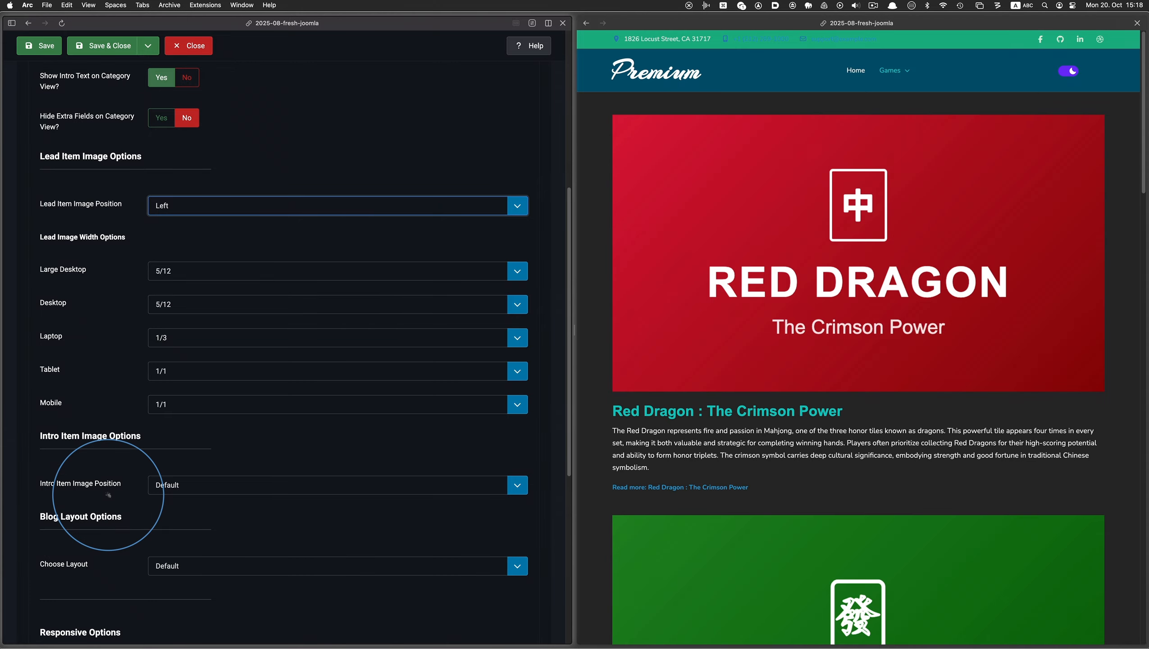
click(194, 484)
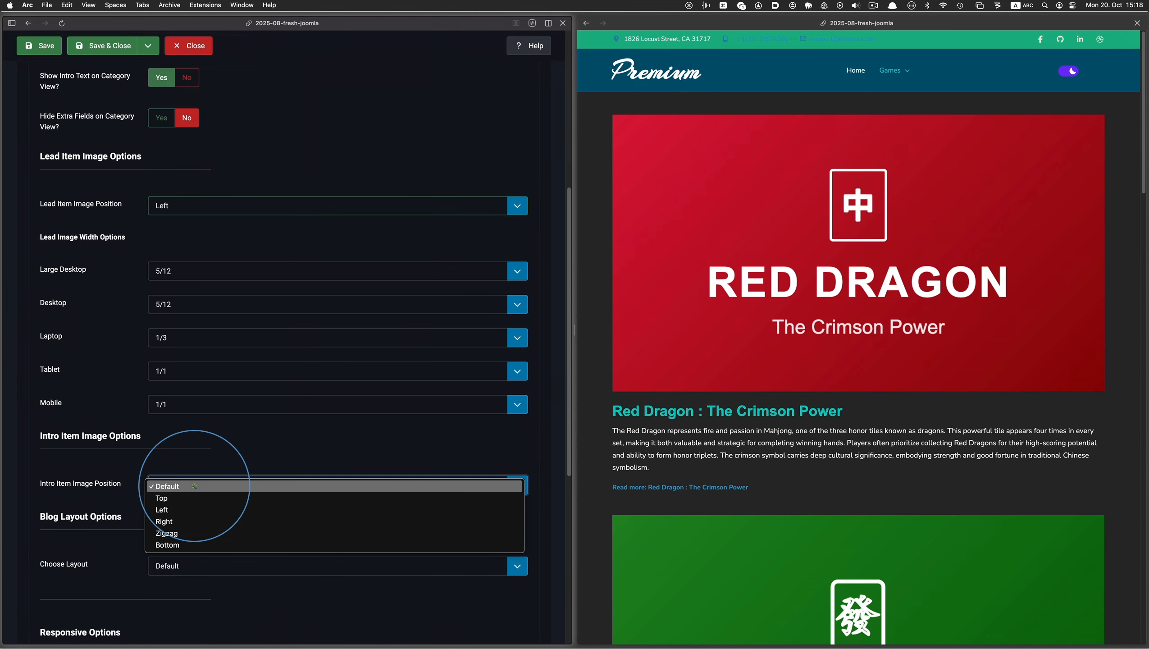
click(182, 522)
click(49, 45)
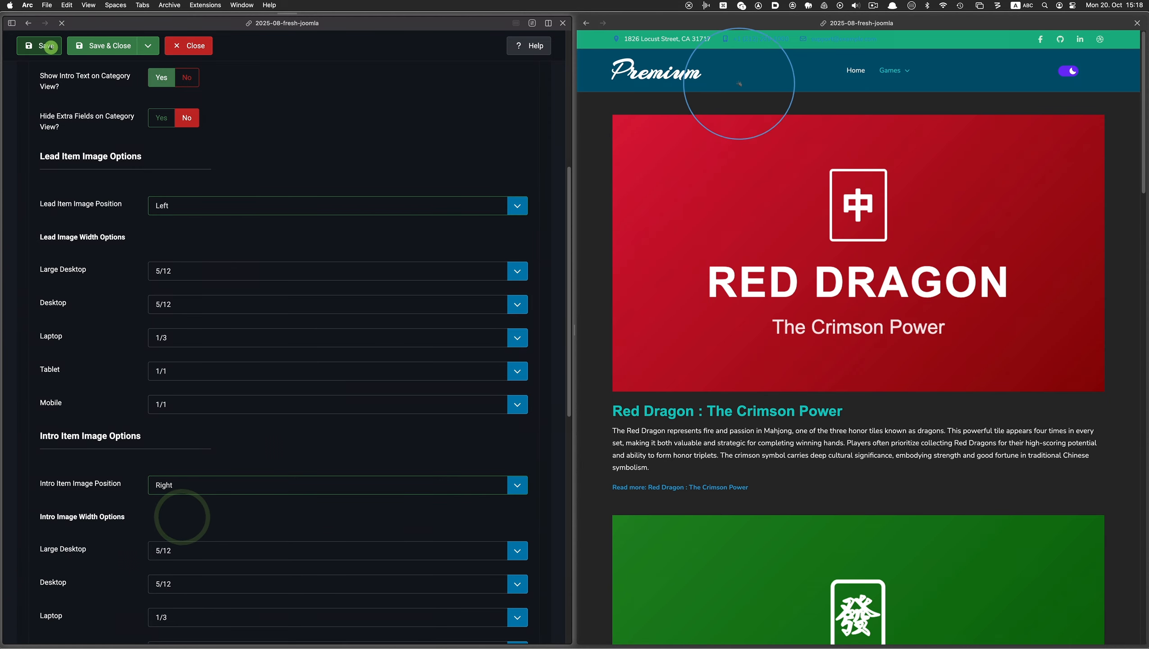
Reload the Mahjong page in the site preview and examine the image placement in the lead and intro articles
click(768, 92)
click(620, 23)
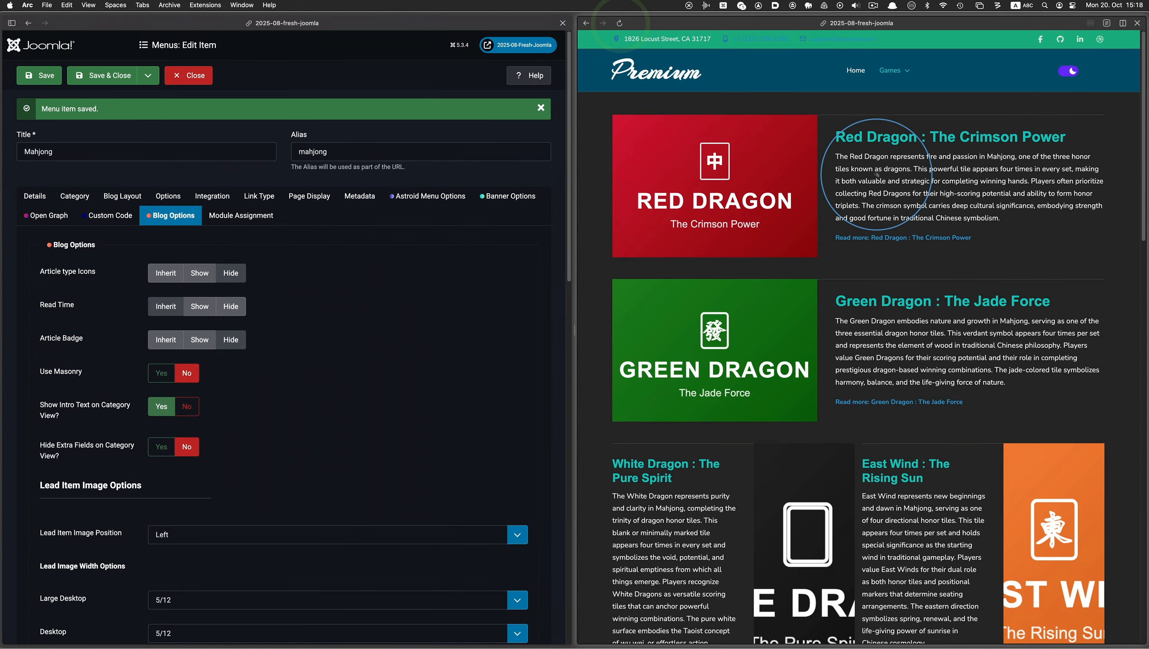
scroll(877, 174, down, 1)
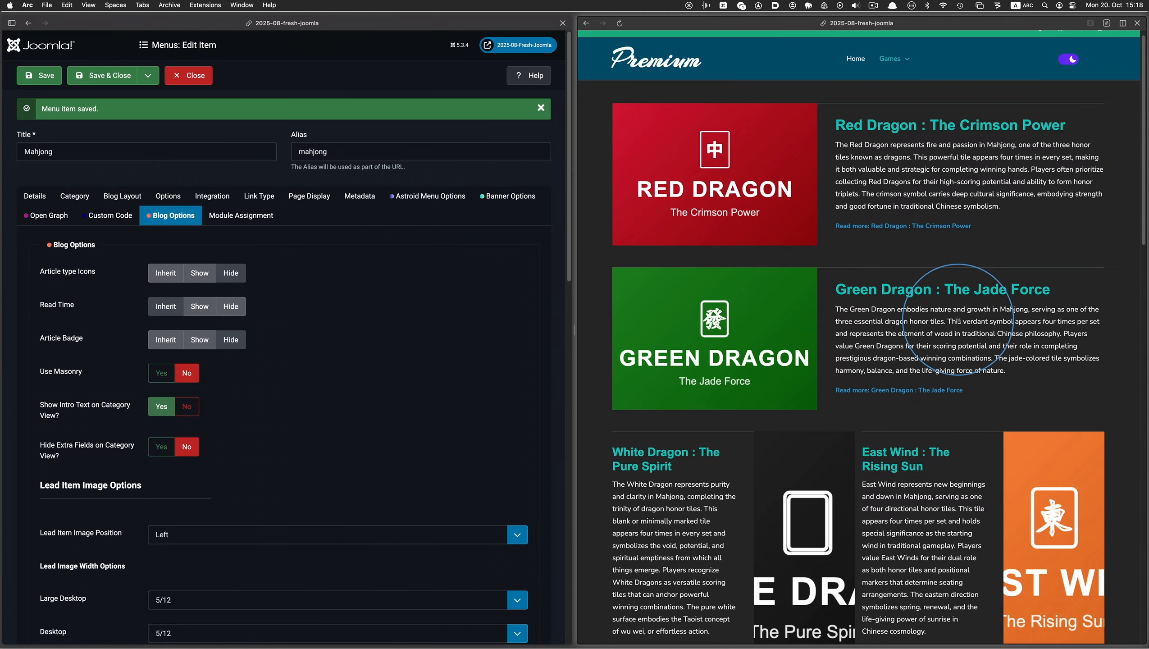
scroll(958, 320, down, 2)
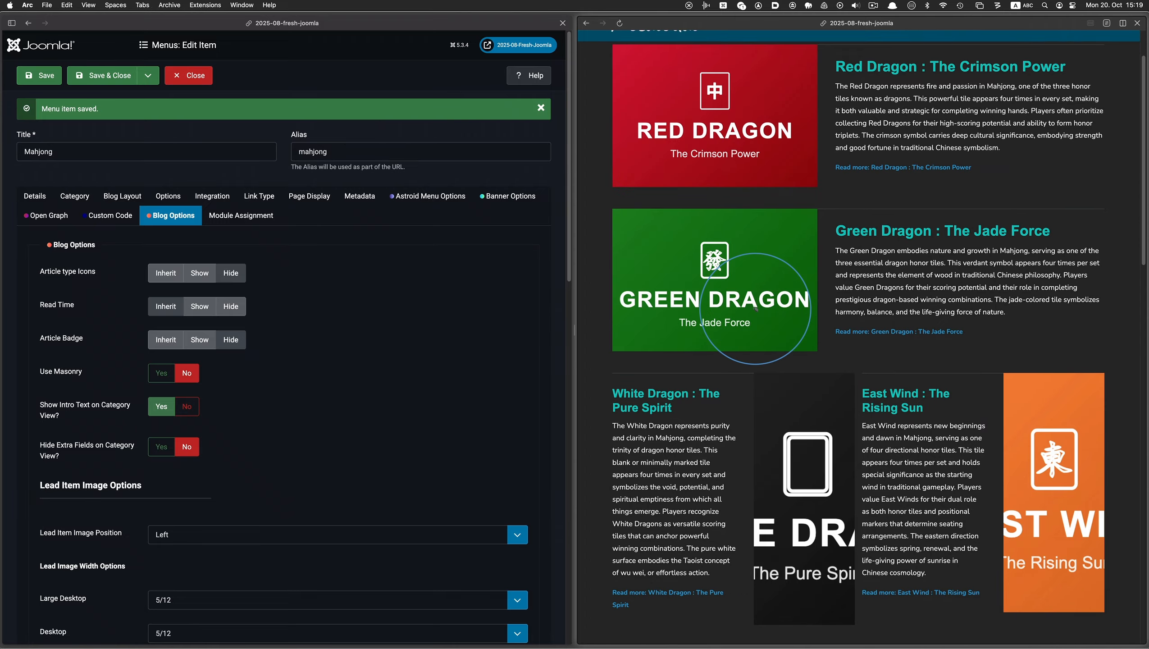
scroll(755, 309, down, 3)
scroll(756, 309, down, 5)
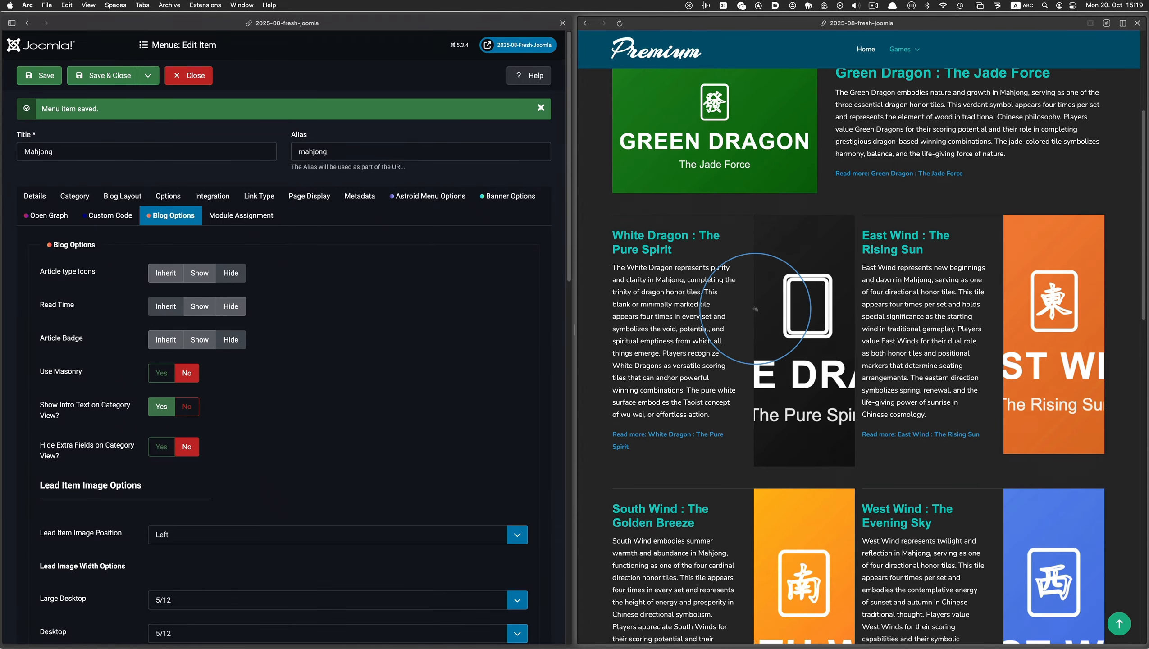
scroll(756, 309, down, 8)
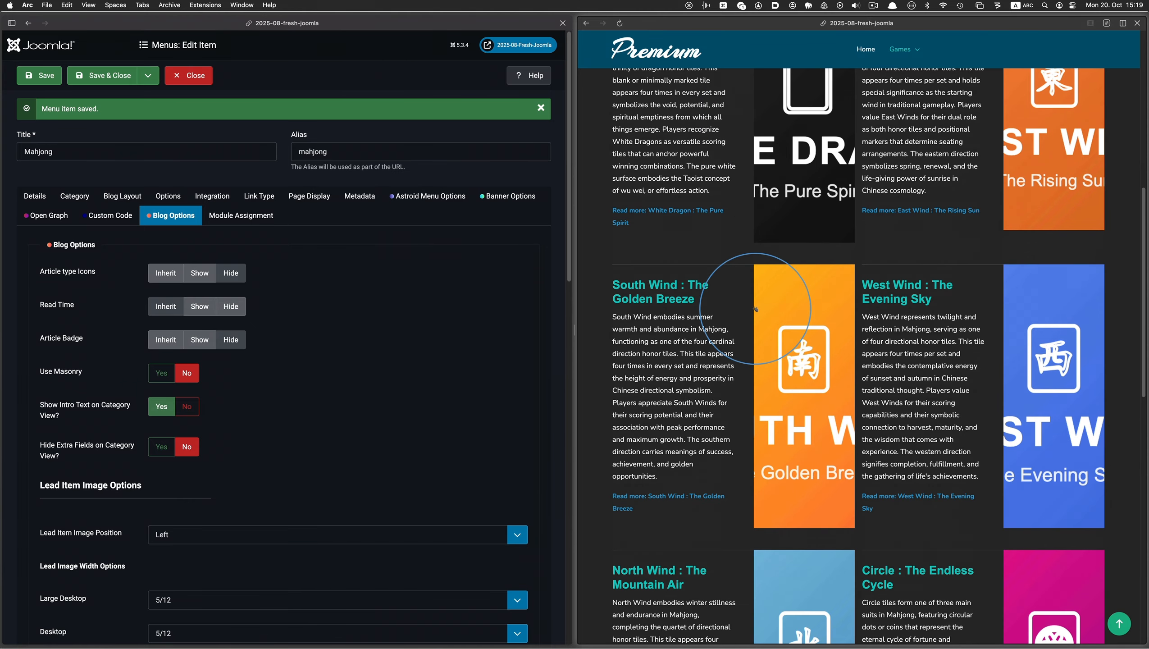
scroll(755, 309, down, 10)
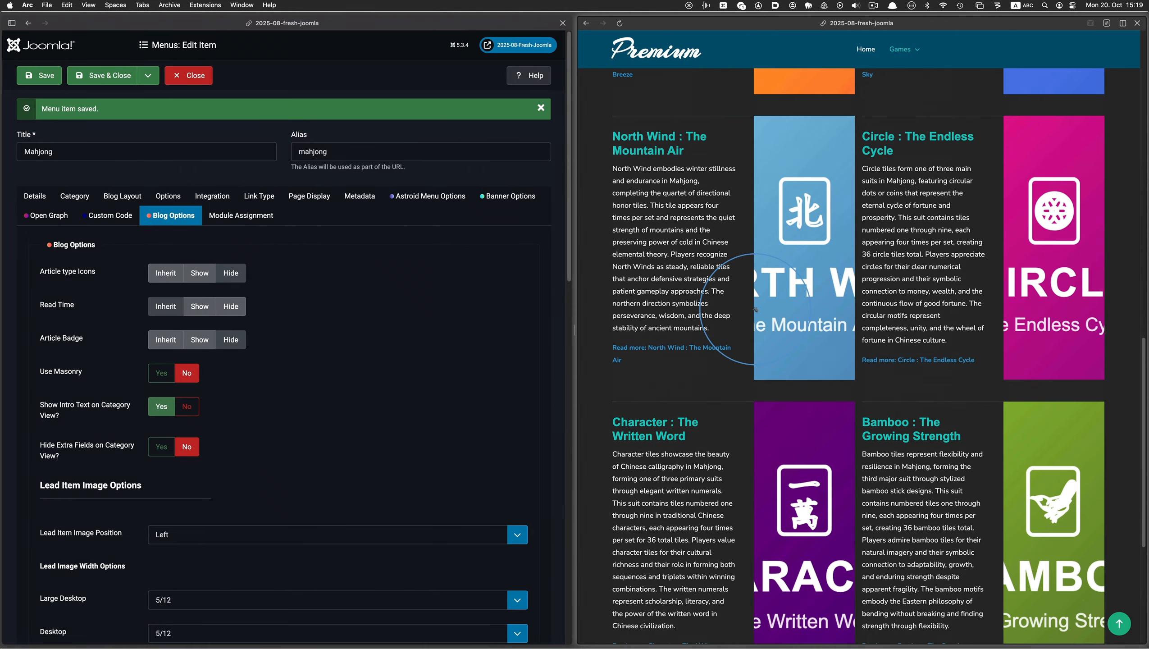
scroll(756, 311, down, 4)
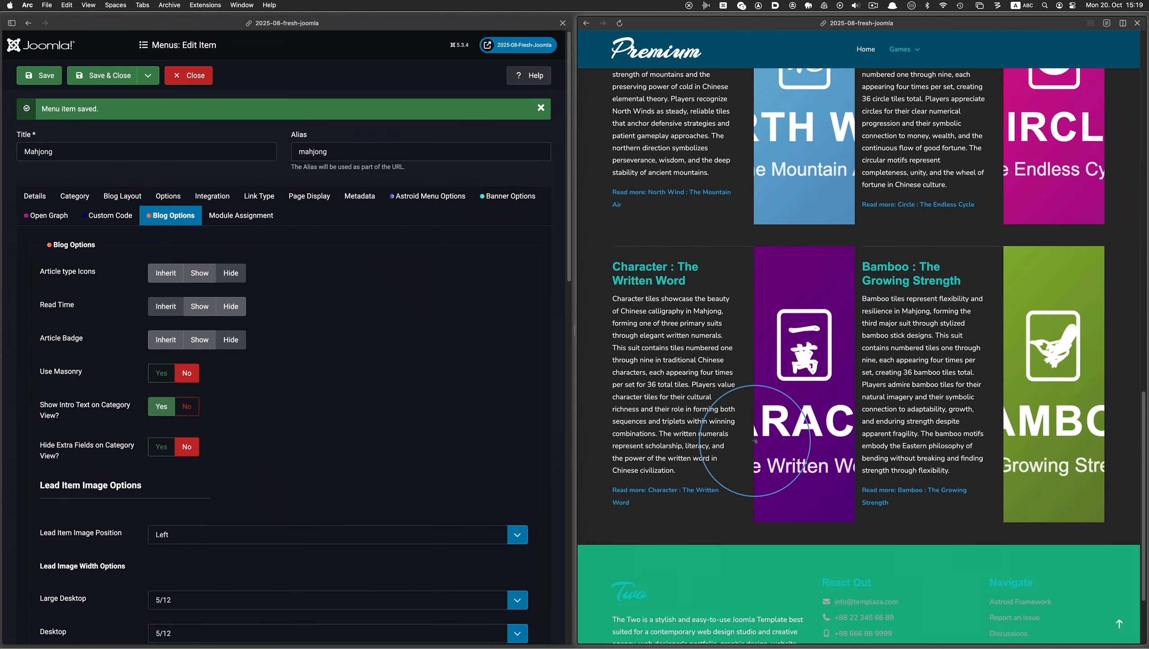
scroll(1088, 330, up, 20)
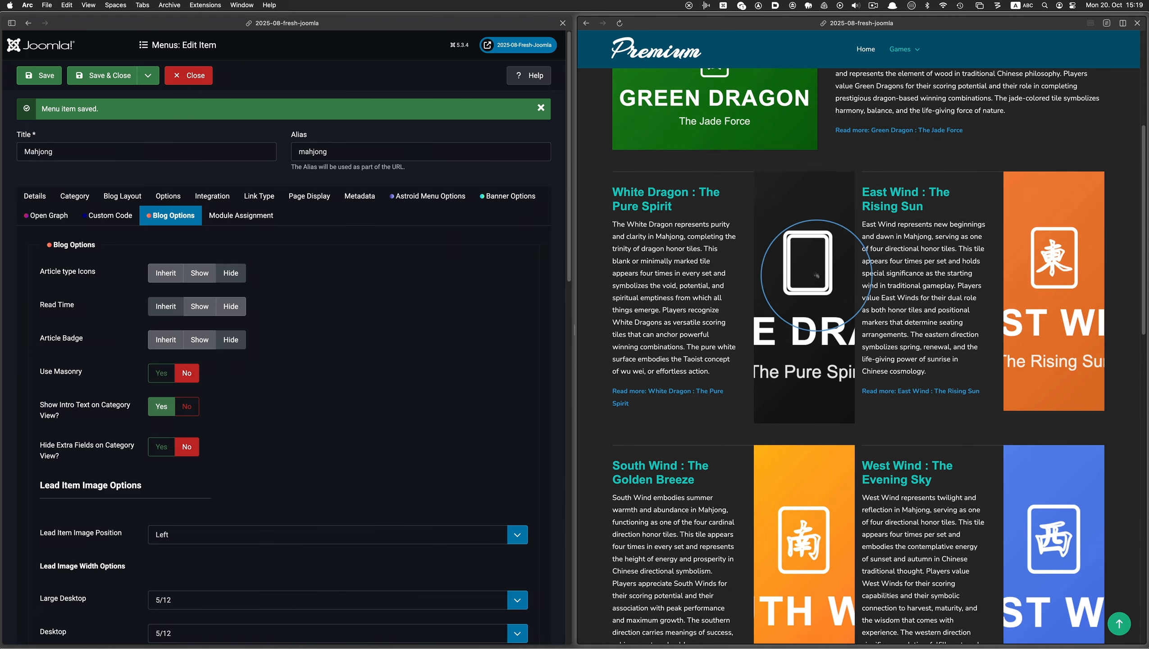
scroll(782, 282, down, 14)
scroll(792, 300, down, 12)
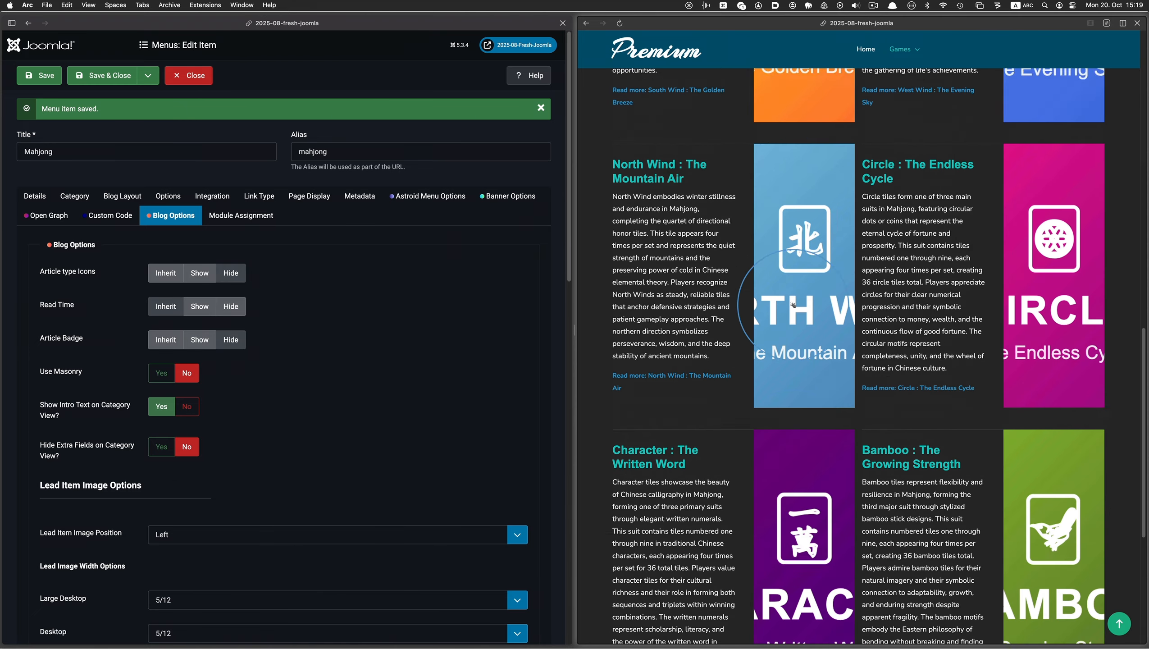
scroll(795, 309, up, 20)
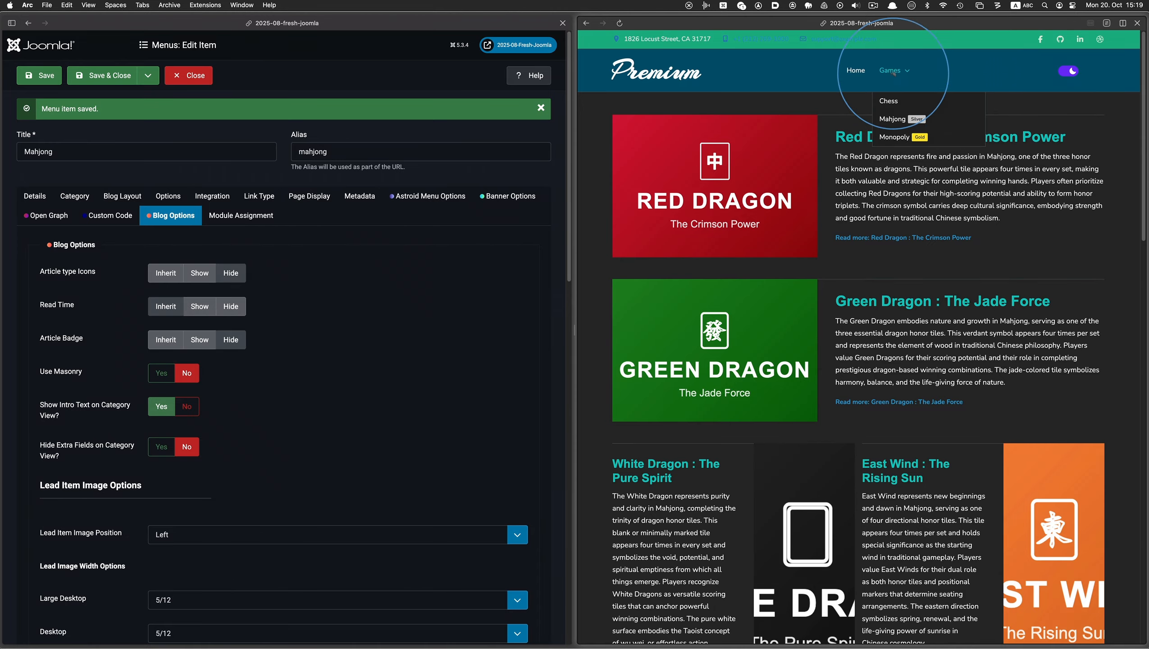
Open the Chess page and return to the Mahjong page in the site preview to compare their article layouts
click(894, 99)
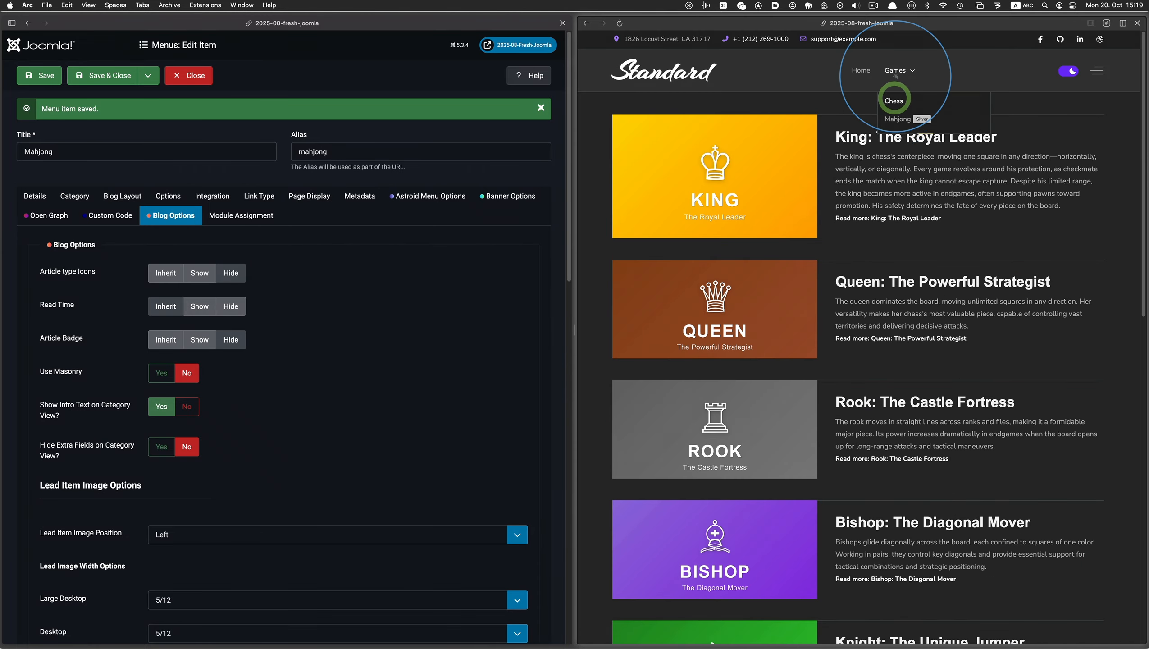
click(898, 118)
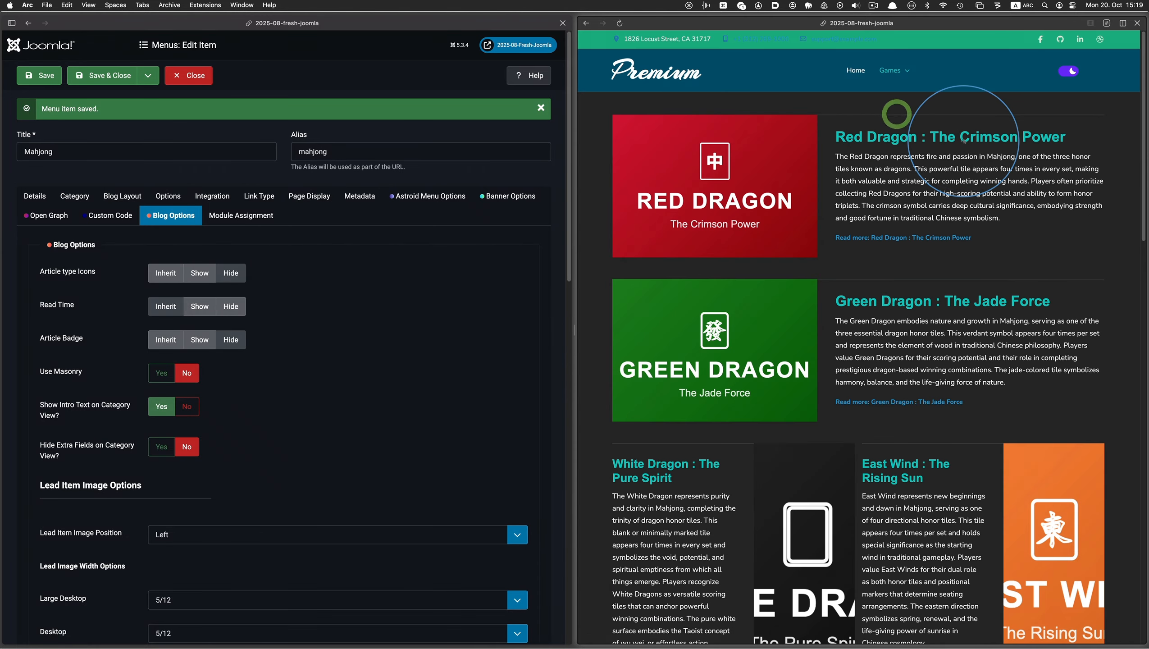
scroll(954, 136, down, 5)
scroll(964, 142, down, 15)
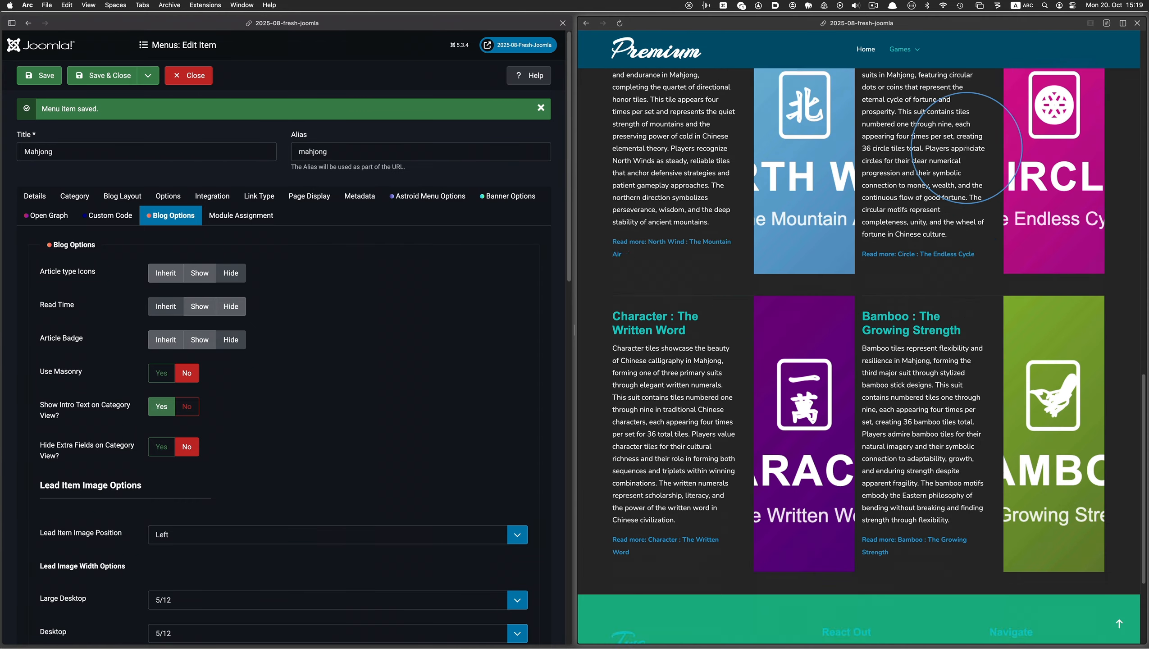
scroll(967, 149, up, 12)
scroll(967, 149, up, 5)
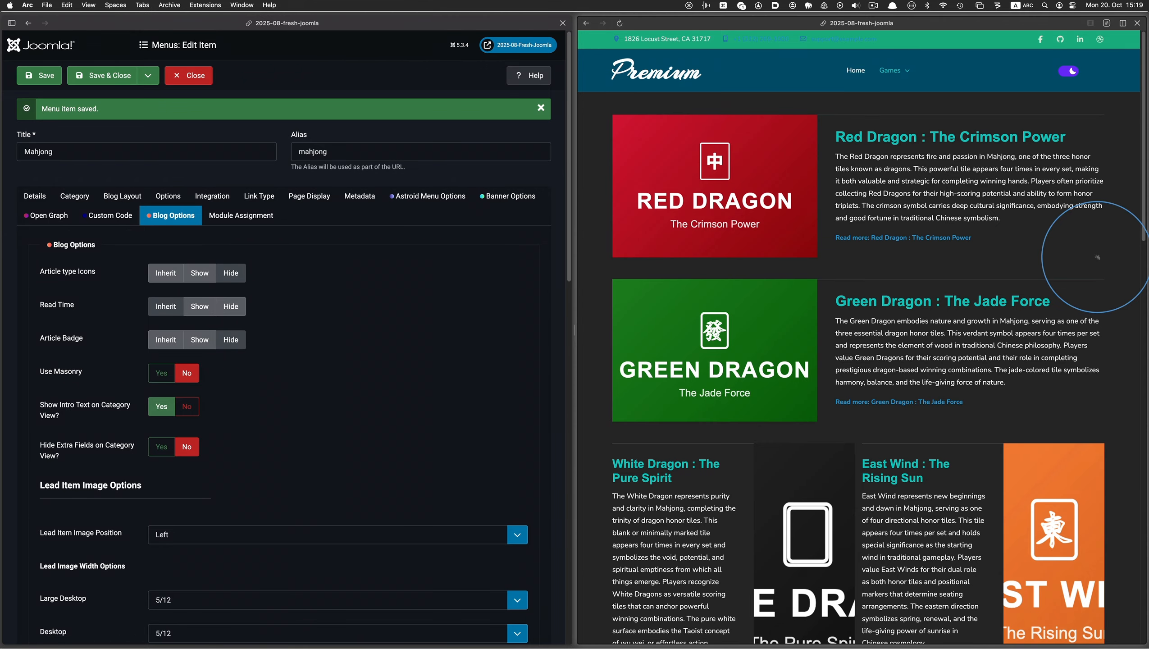
Review the Mahjong page's lead and intro articles down to the footer and return to the top of the page
scroll(1097, 257, down, 5)
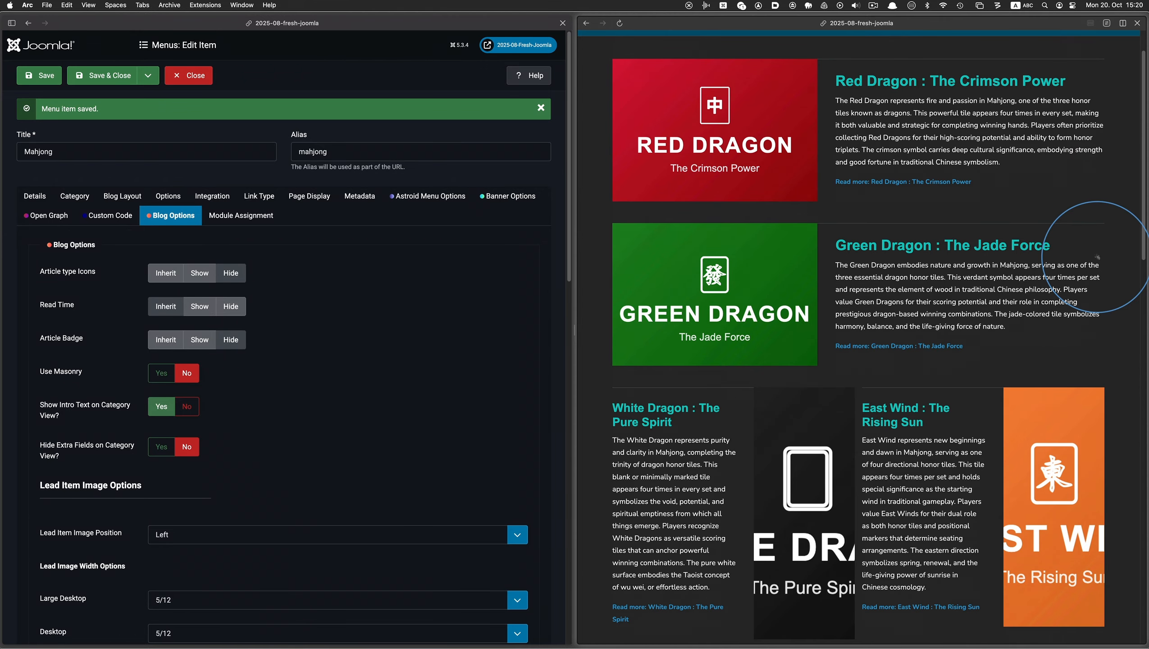
scroll(1096, 257, down, 5)
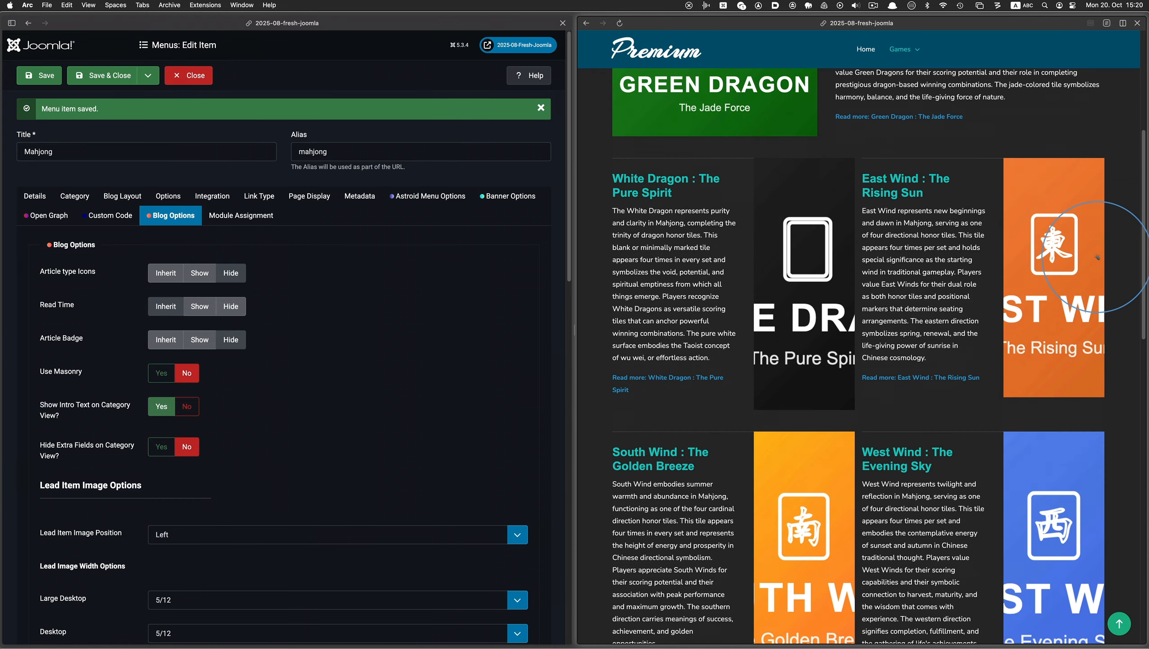
scroll(1097, 258, down, 10)
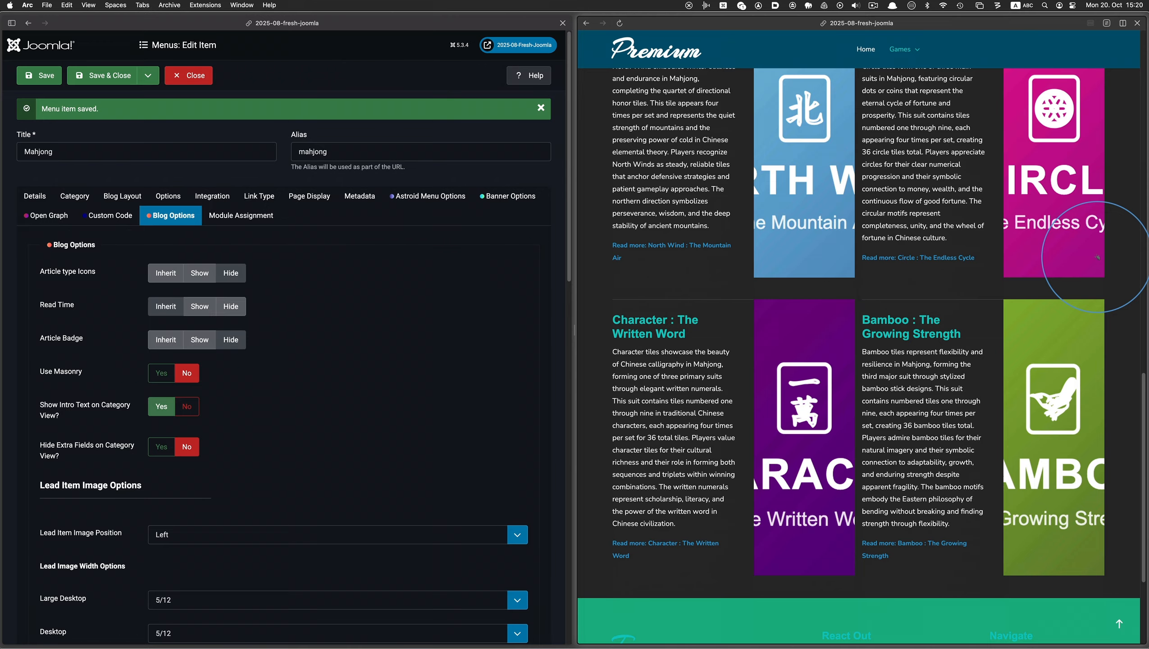
scroll(1096, 257, down, 4)
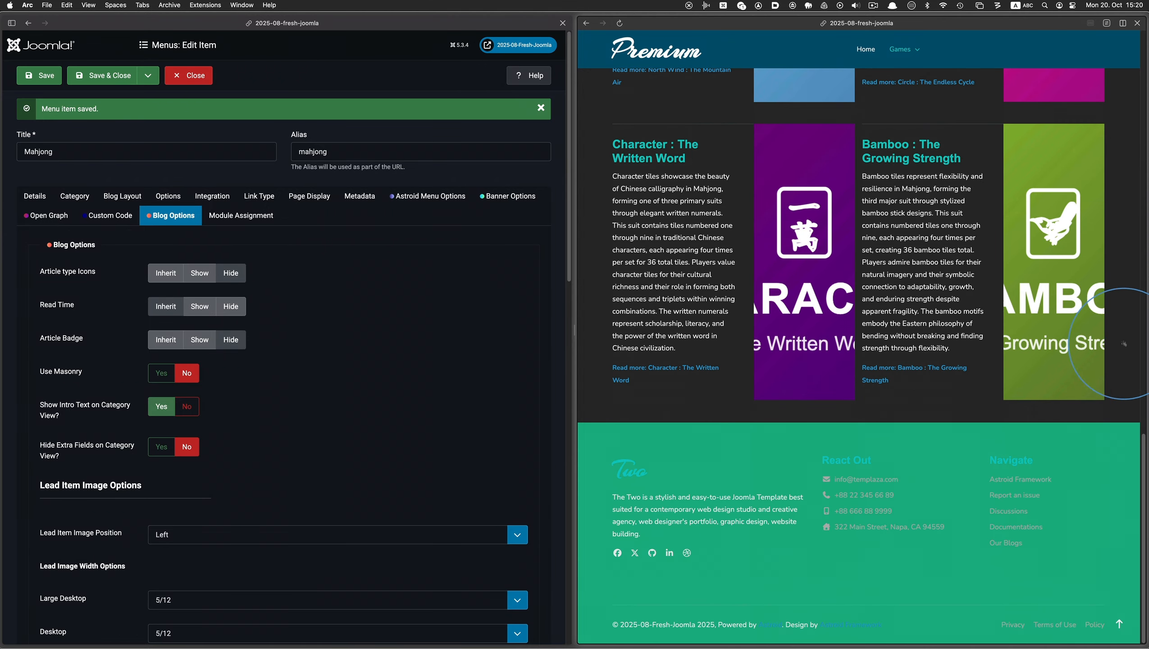
click(1119, 623)
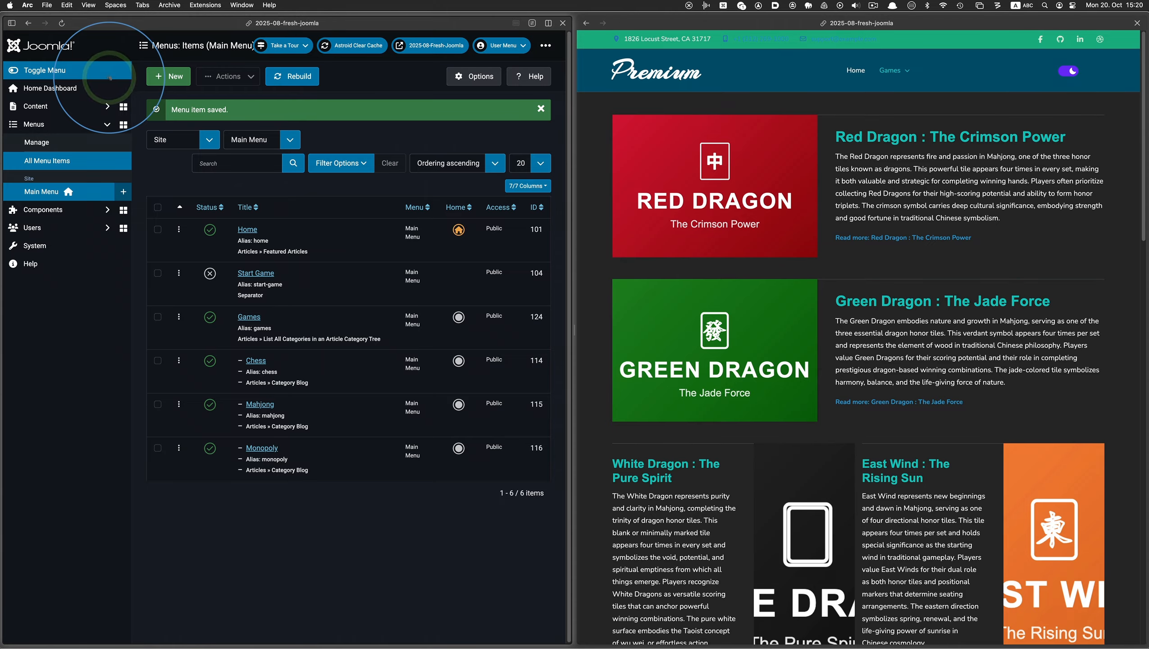
Dismiss the saved message in the menu item list and open the Monopoly page in the site preview
click(539, 108)
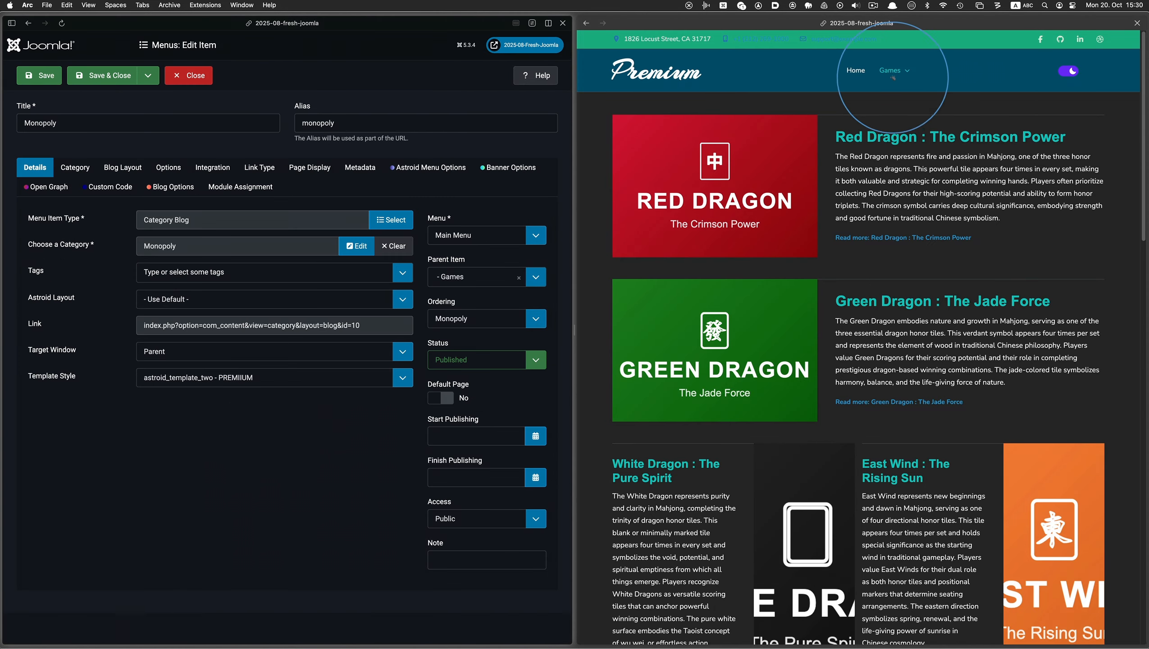
mouse_move(893, 75)
click(896, 136)
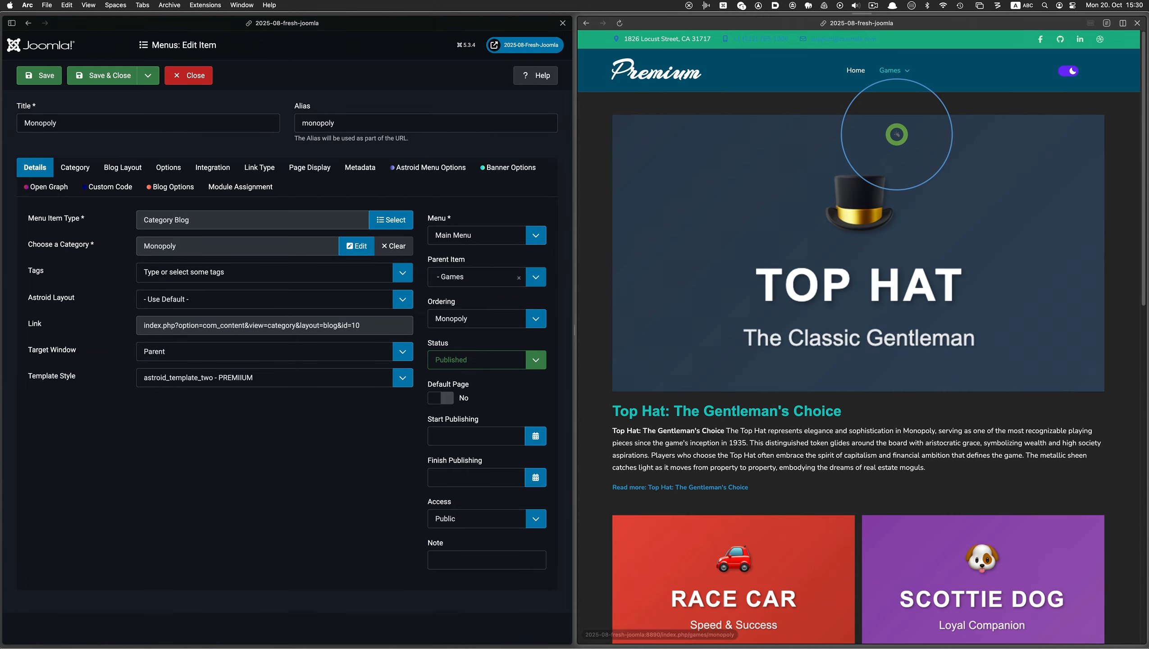
Set the Monopoly menu item's blog layout to 0 leading articles and 8 intro articles, and save it
click(130, 171)
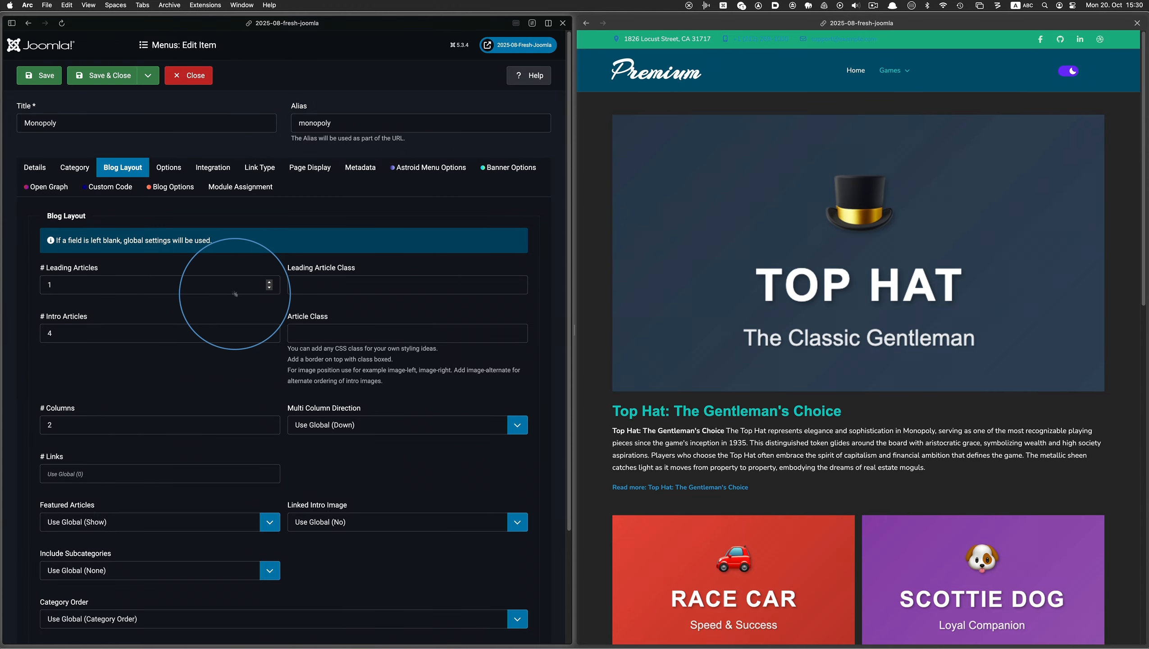
click(269, 288)
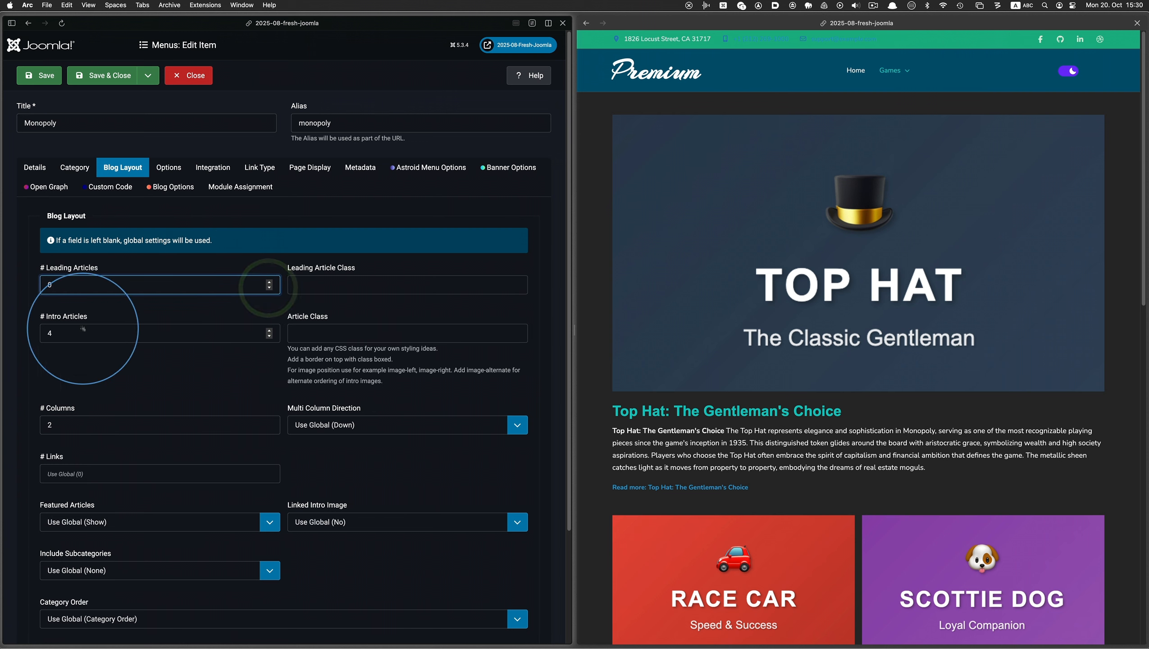
click(270, 331)
click(270, 330)
click(270, 330)
click(270, 330)
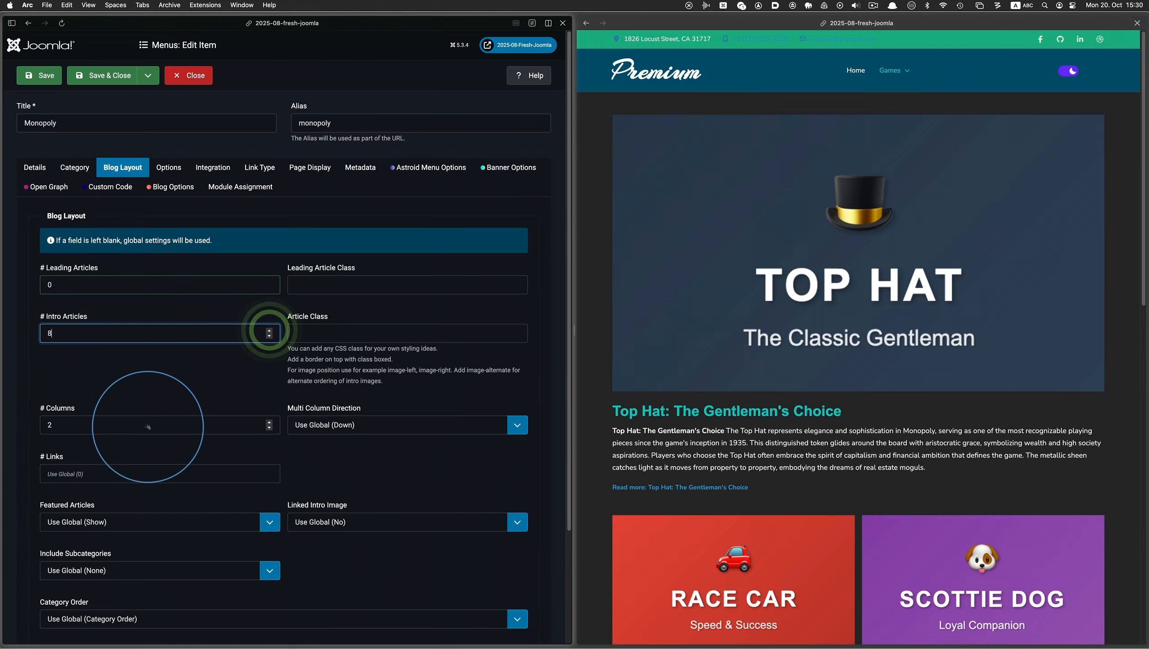
click(177, 387)
click(45, 75)
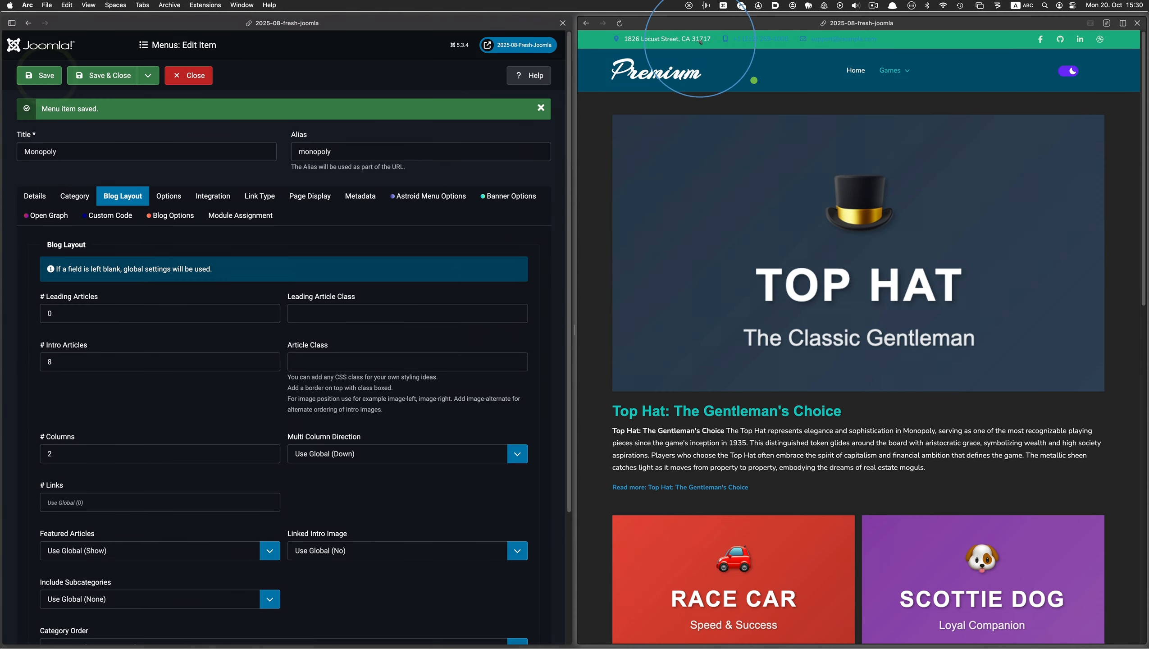
Reload the Monopoly page in the site preview and check the intro articles down to the footer
click(621, 23)
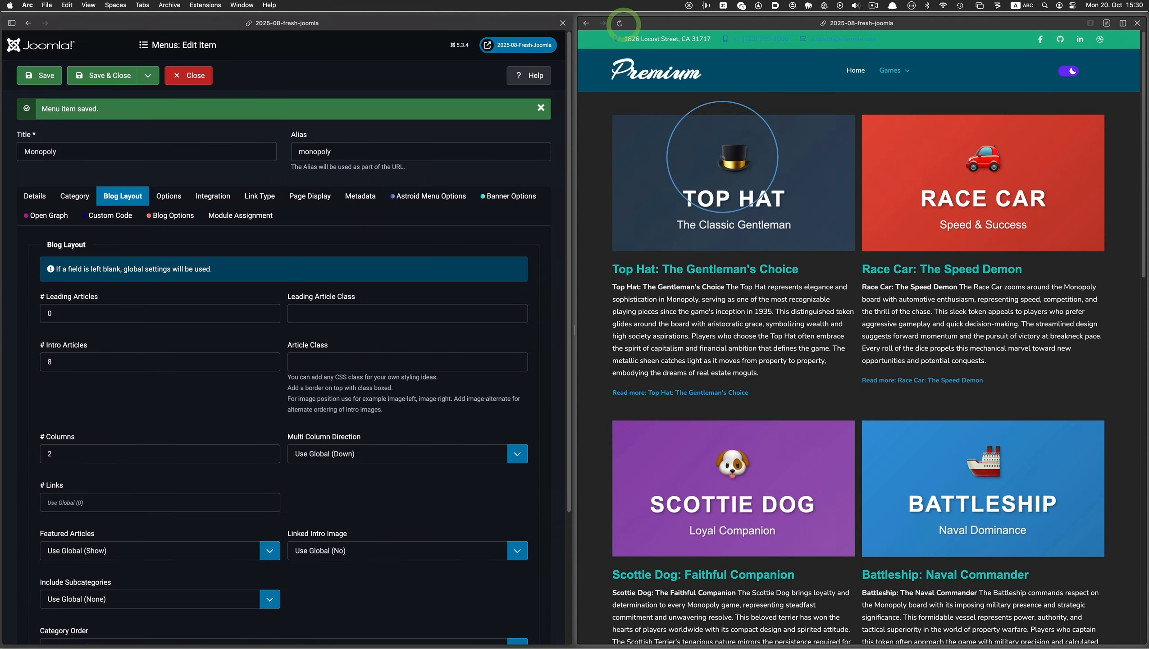
scroll(821, 217, down, 1)
scroll(821, 216, down, 15)
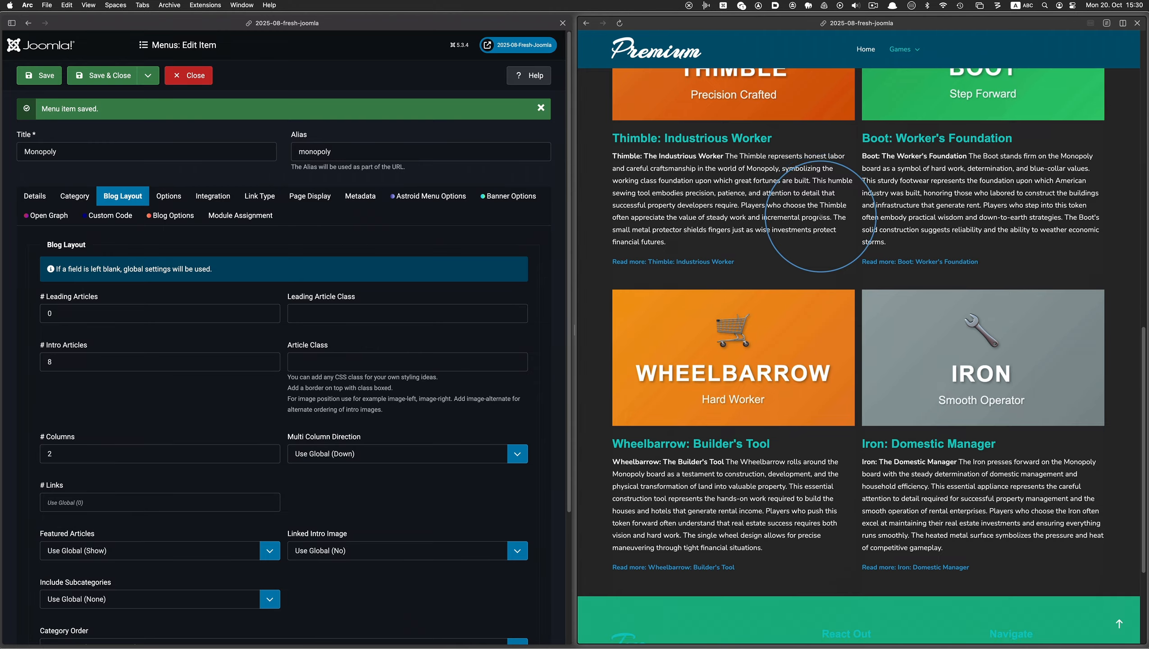
scroll(834, 283, down, 8)
scroll(927, 407, up, 20)
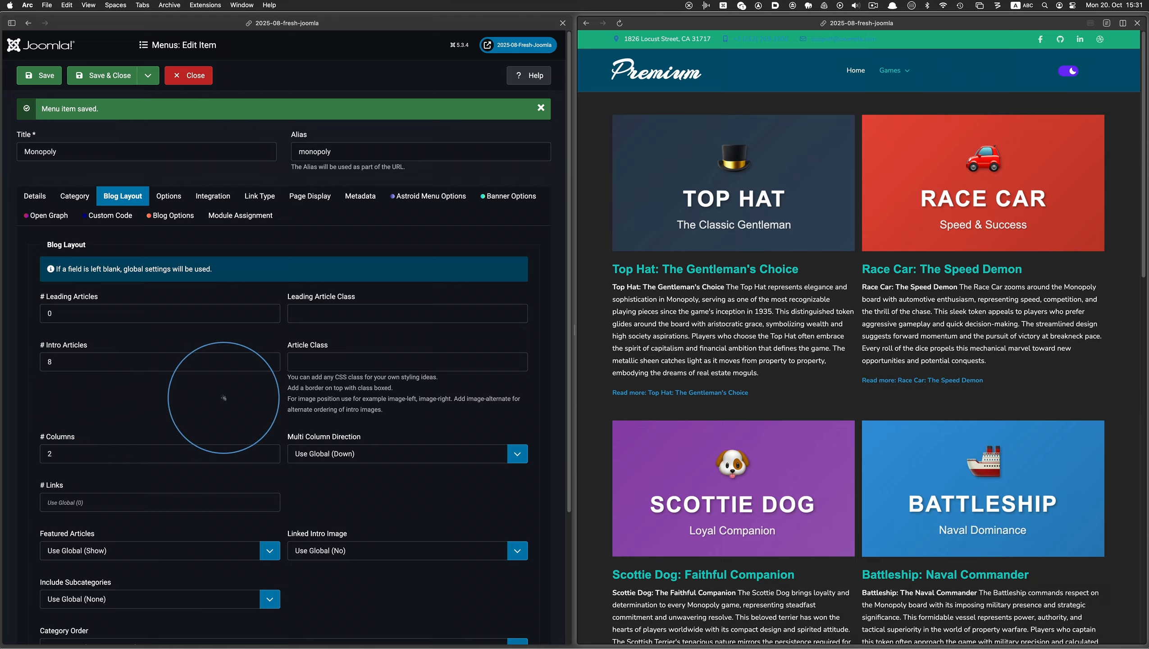
Set the intro item image position to Right in the Monopoly menu item's blog options and save it
click(169, 221)
scroll(91, 370, down, 4)
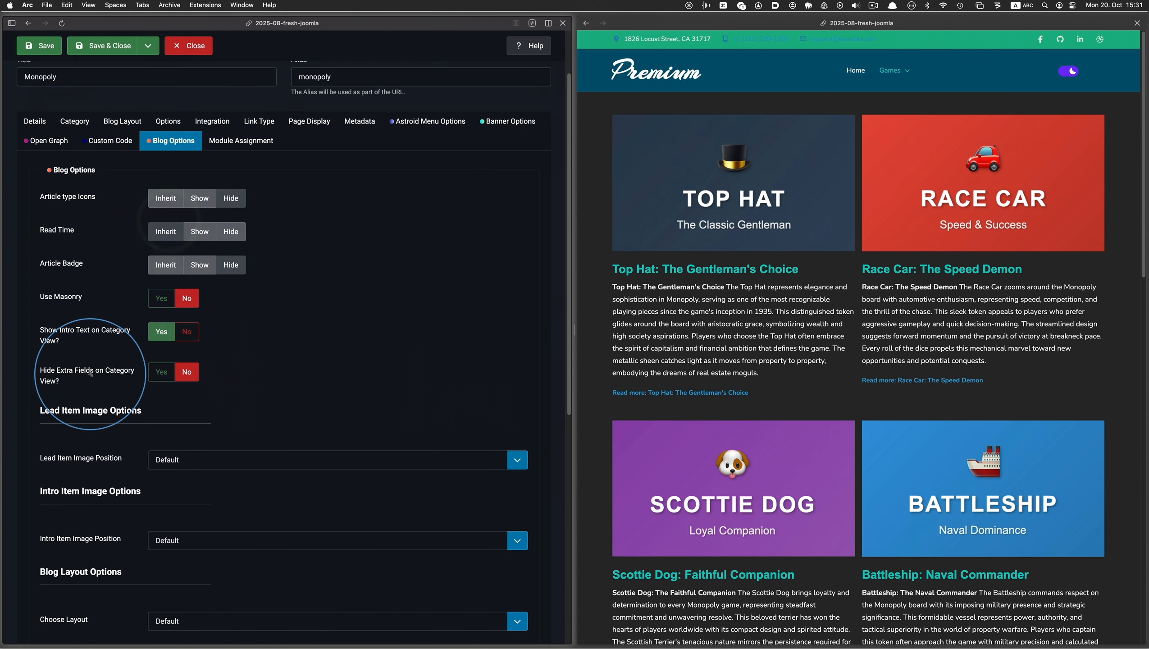
scroll(90, 374, down, 1)
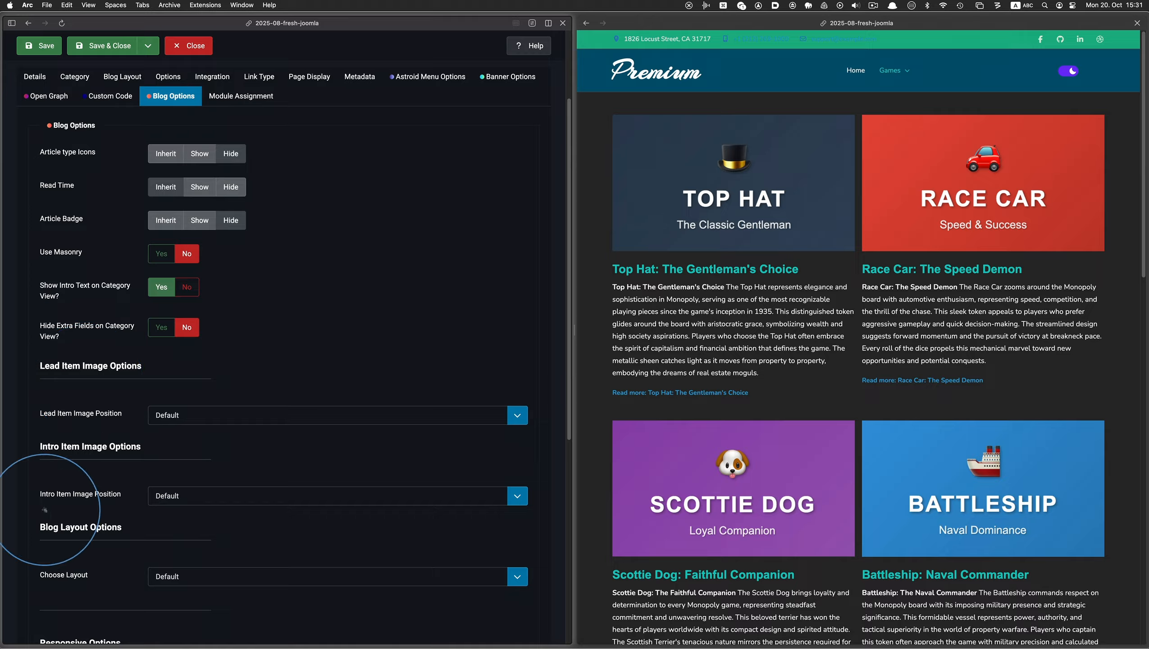
click(159, 501)
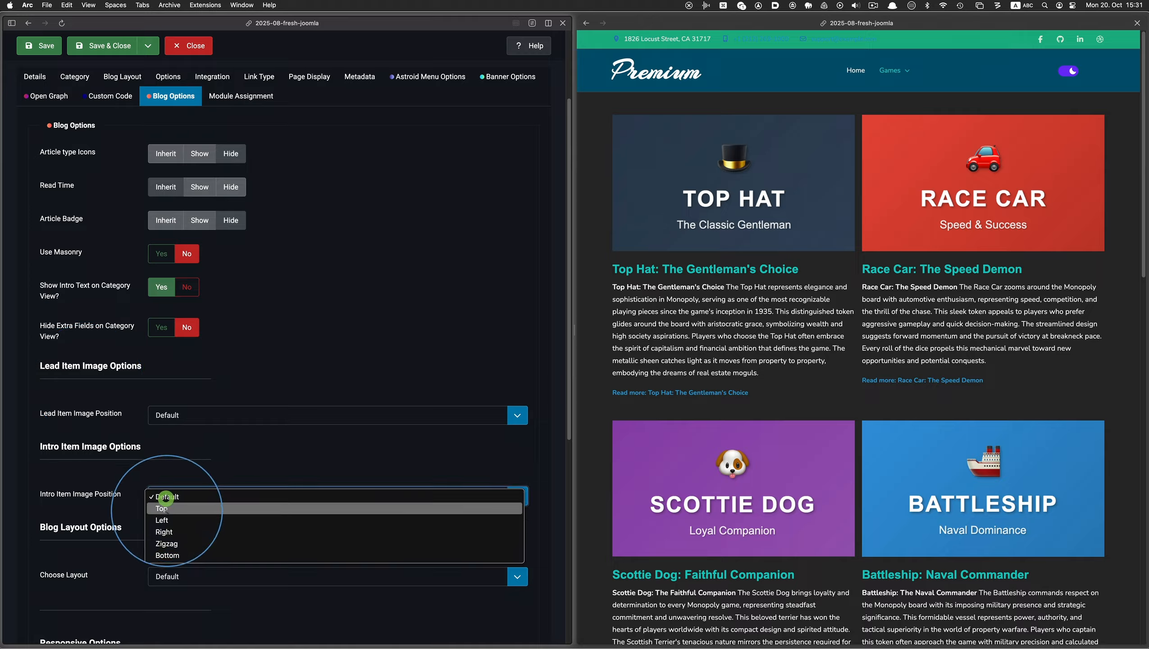
click(165, 498)
click(165, 529)
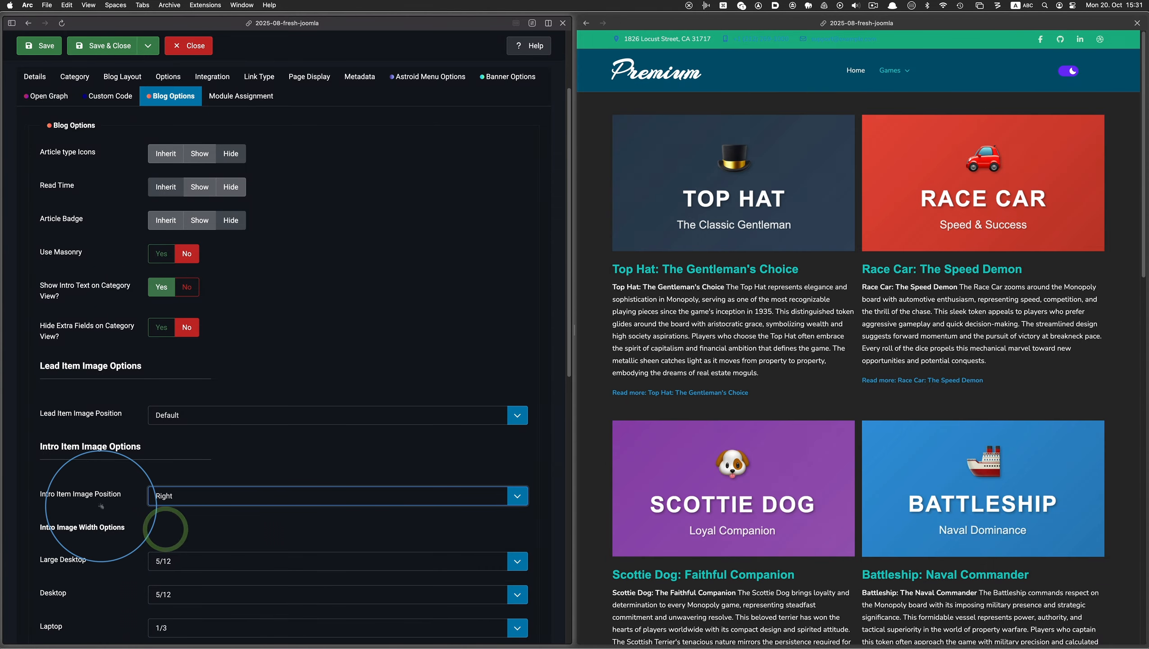
click(45, 53)
Reload the Monopoly page in the site preview and examine the image placement in all intro articles
click(789, 83)
click(620, 22)
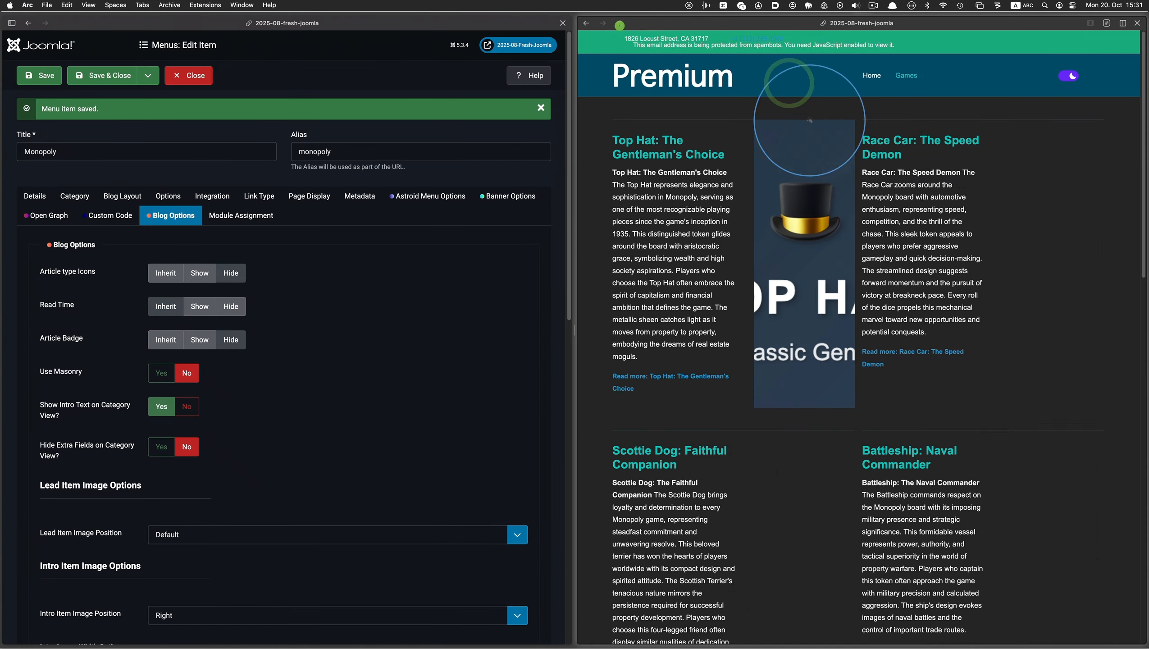
scroll(970, 214, down, 3)
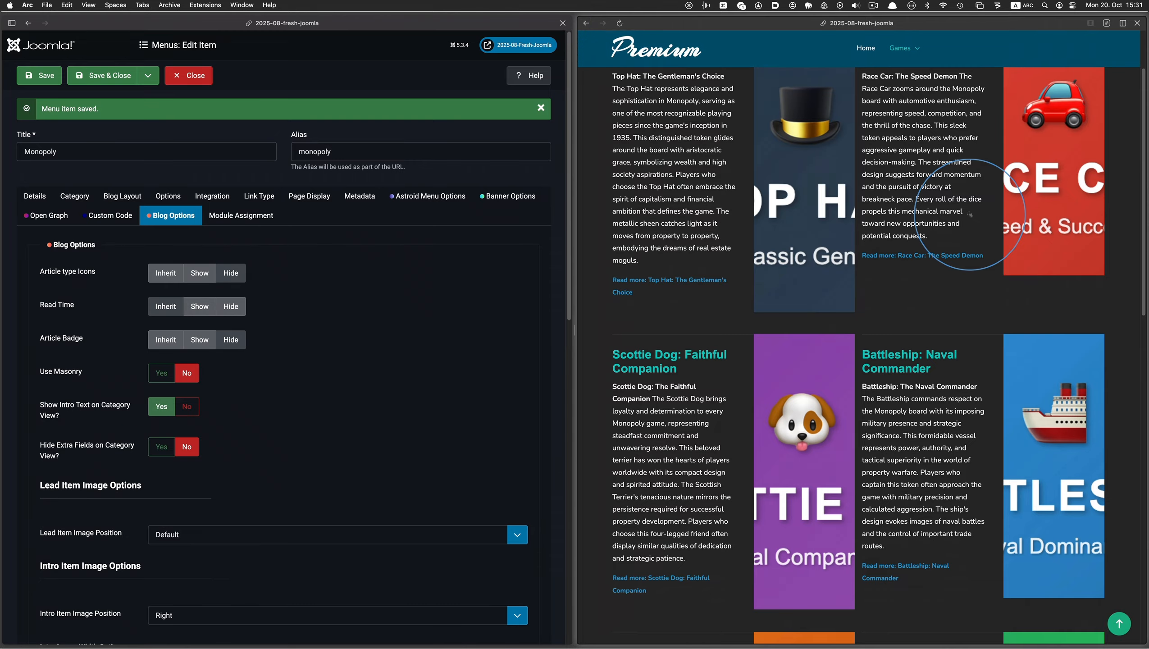
scroll(970, 215, down, 7)
scroll(969, 214, down, 6)
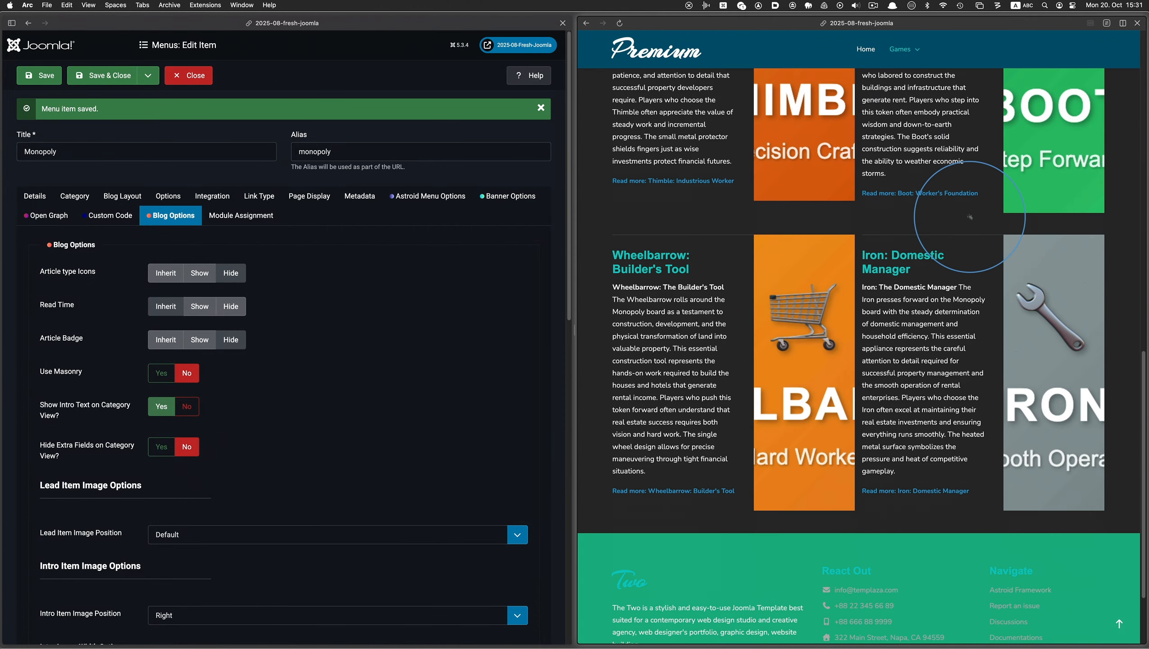
scroll(973, 223, up, 5)
scroll(973, 224, up, 5)
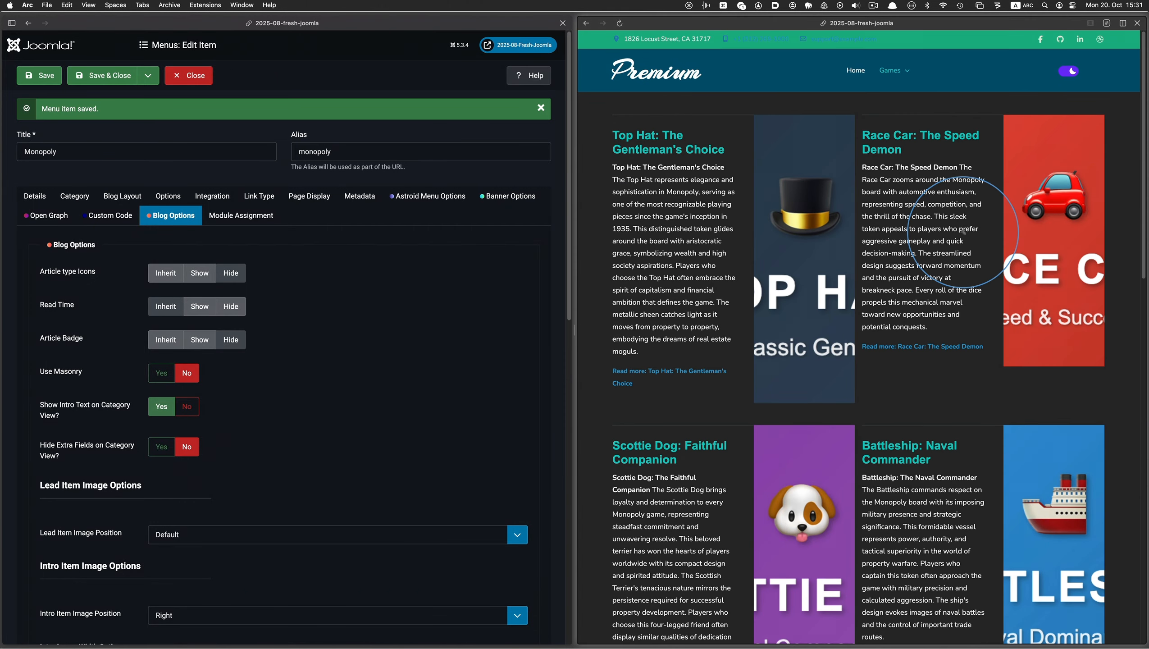
Reduce the page zoom to 75%, show the Monopoly menu item's details, and view the Chess, Mahjong and Monopoly pages in the site preview
key(super+minus)
key(super+minus)
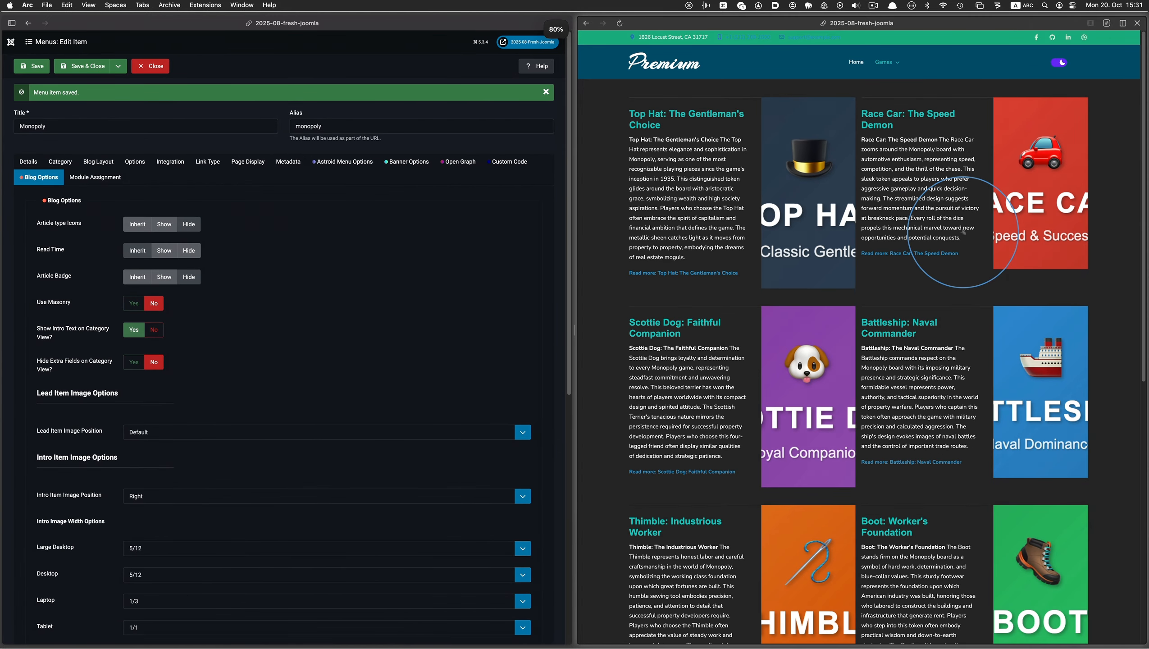
key(super+minus)
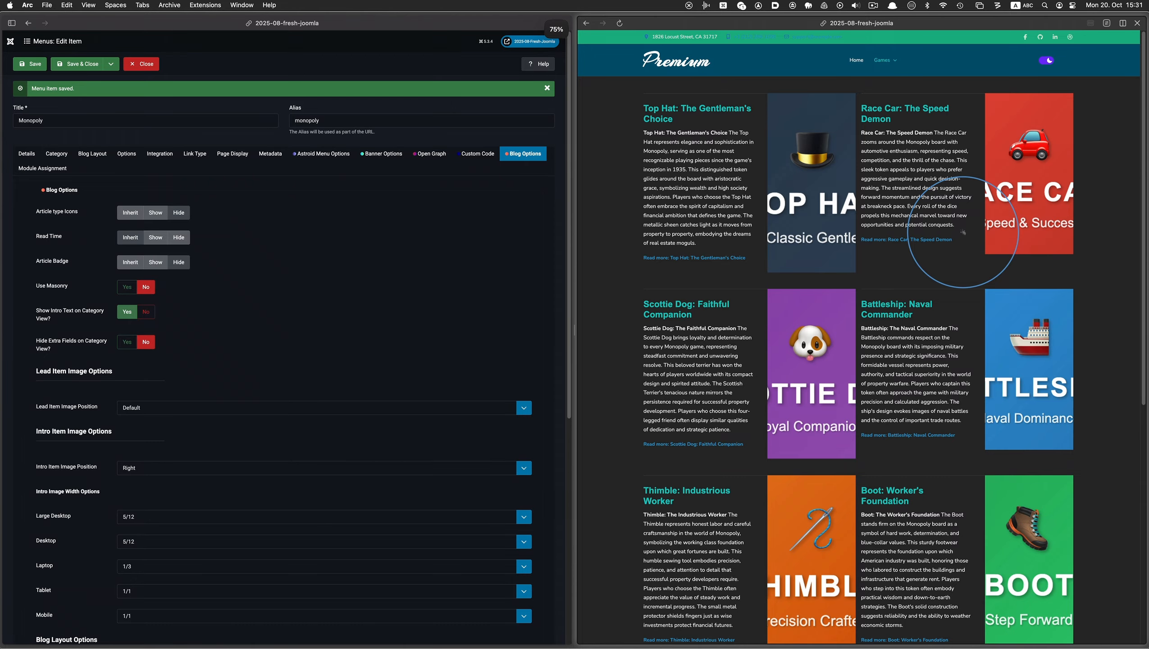
click(33, 154)
mouse_move(888, 64)
click(884, 84)
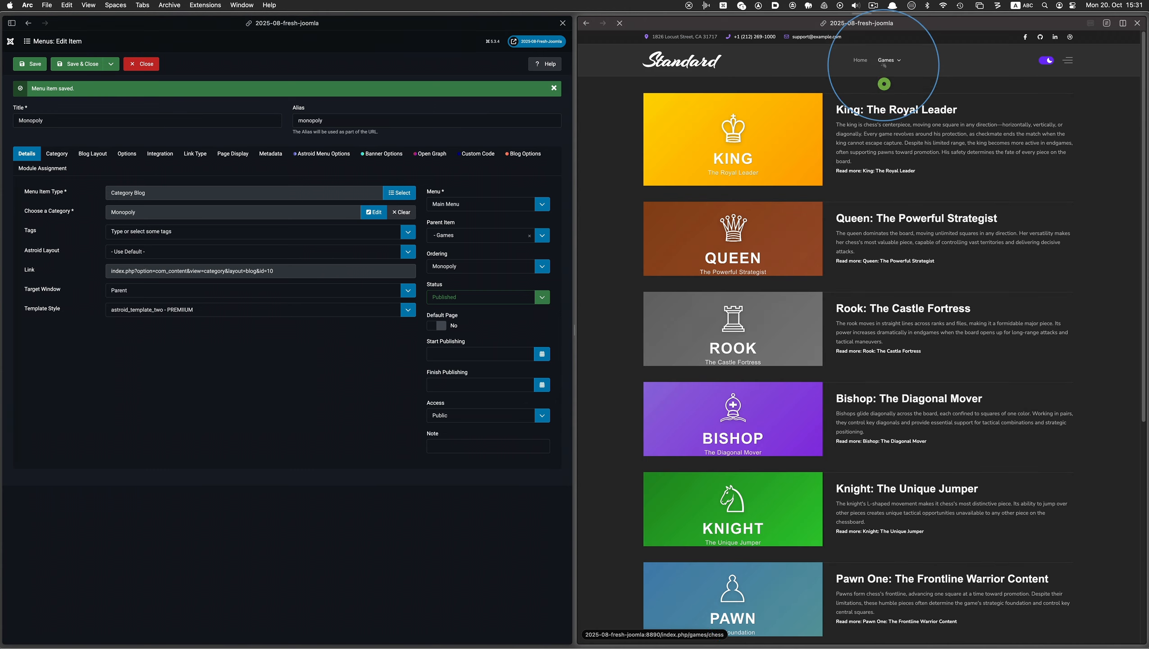
click(884, 96)
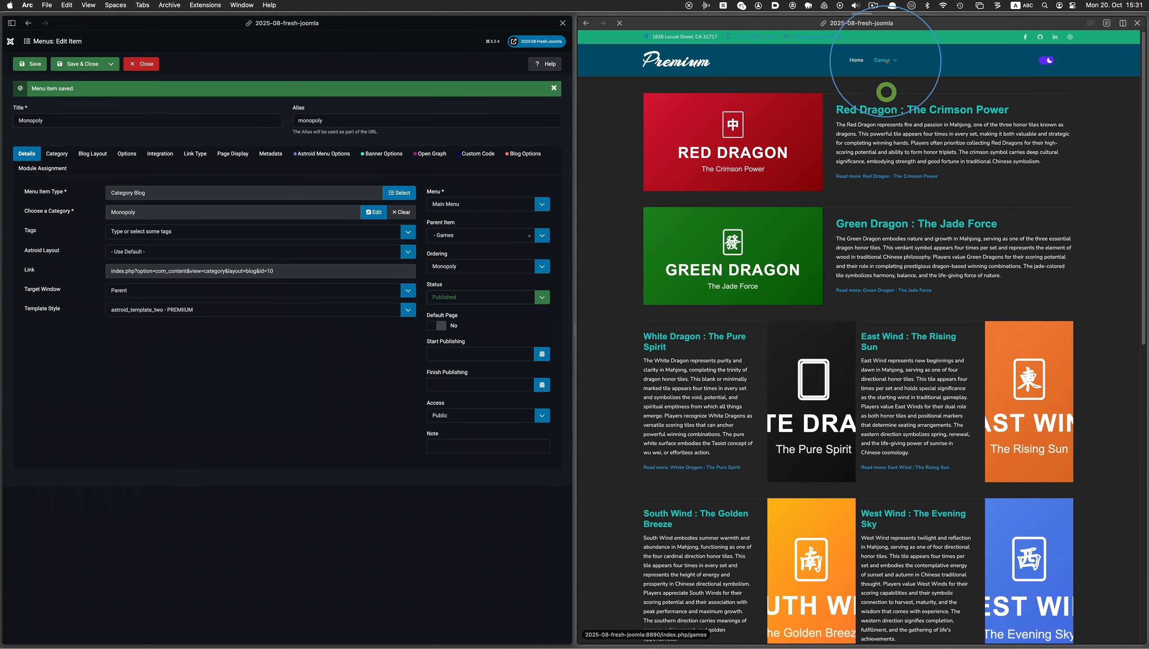
click(884, 109)
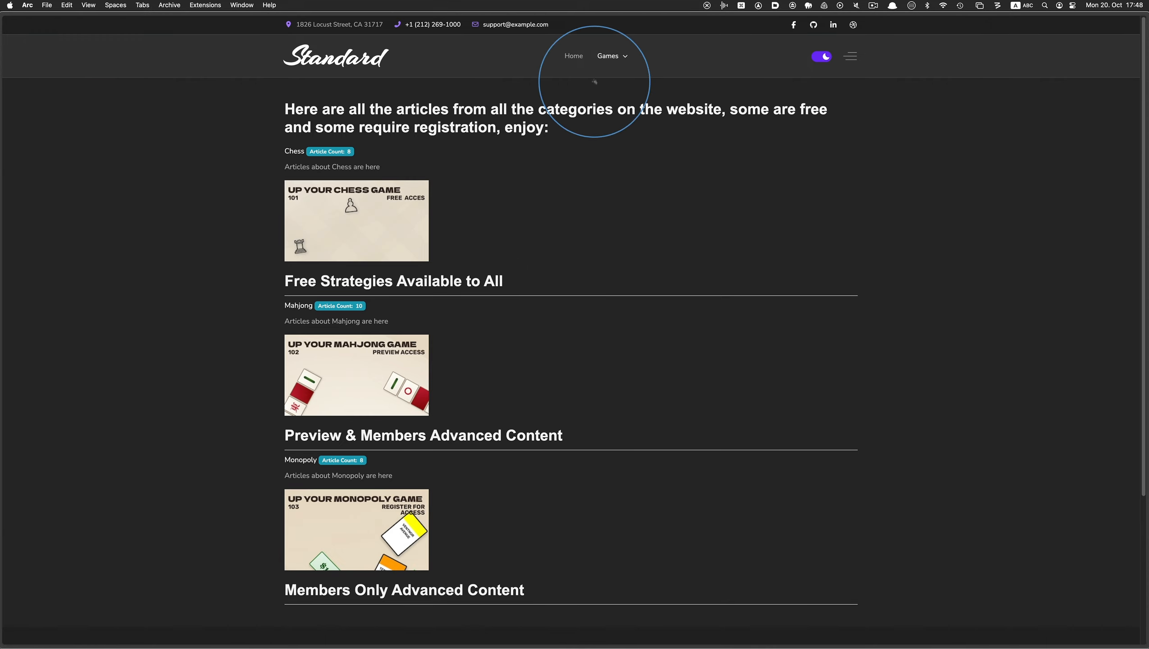
Open the Chess category from the all-categories page in a split view and look through its articles
mouse_move(607, 56)
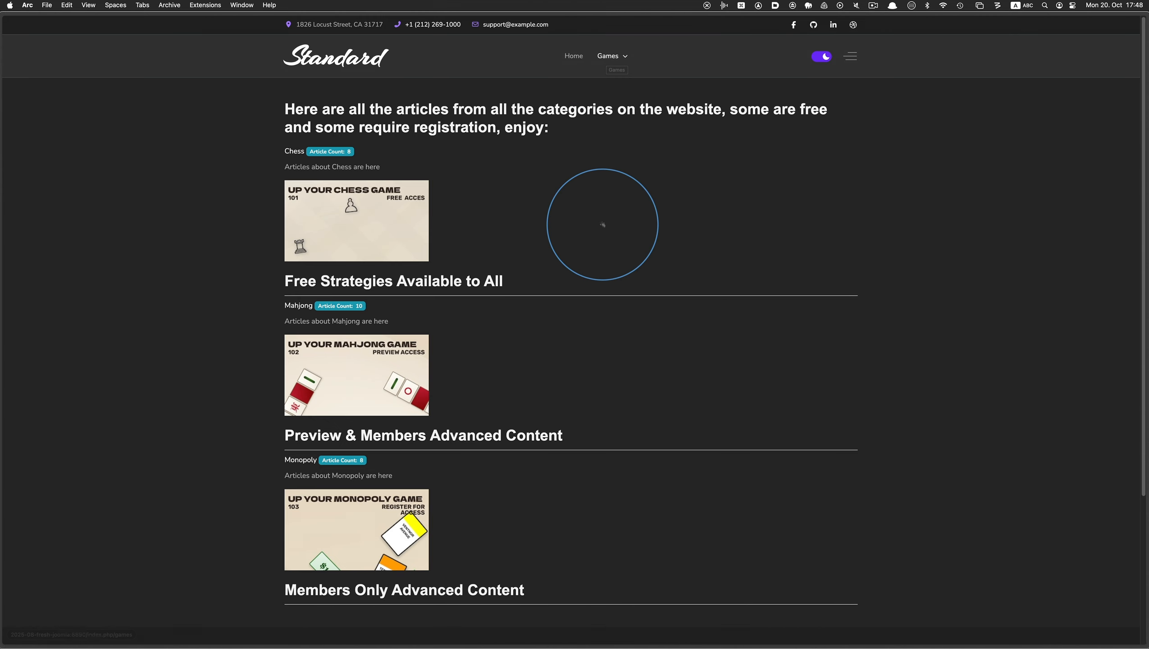
right_click(291, 149)
click(306, 173)
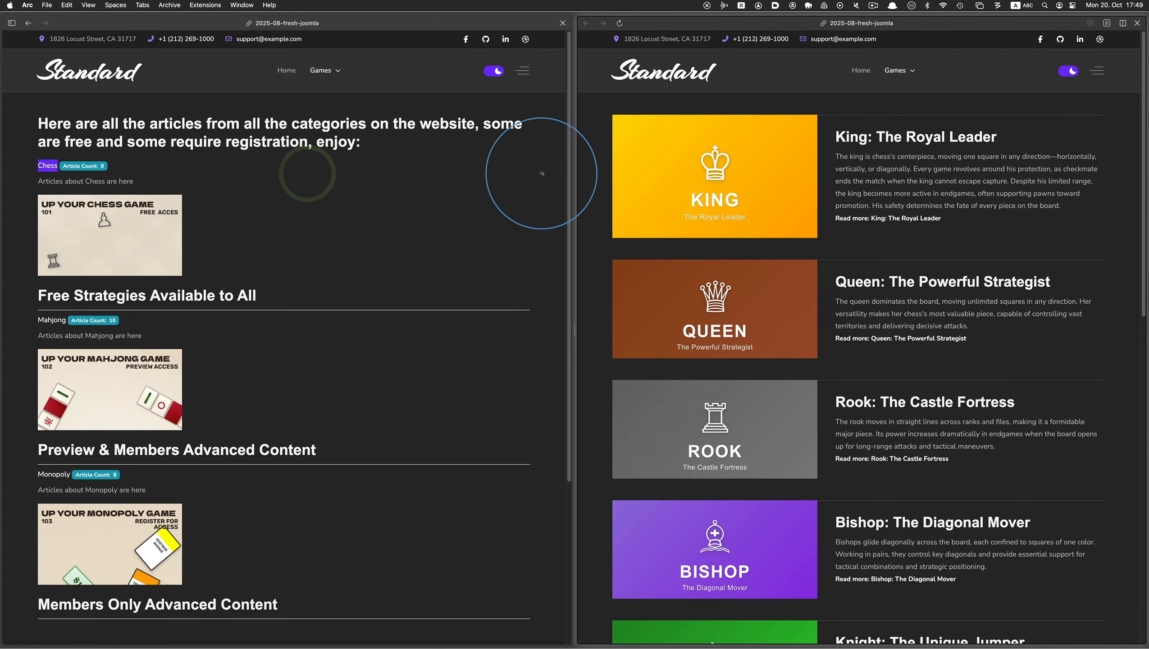
scroll(759, 207, down, 10)
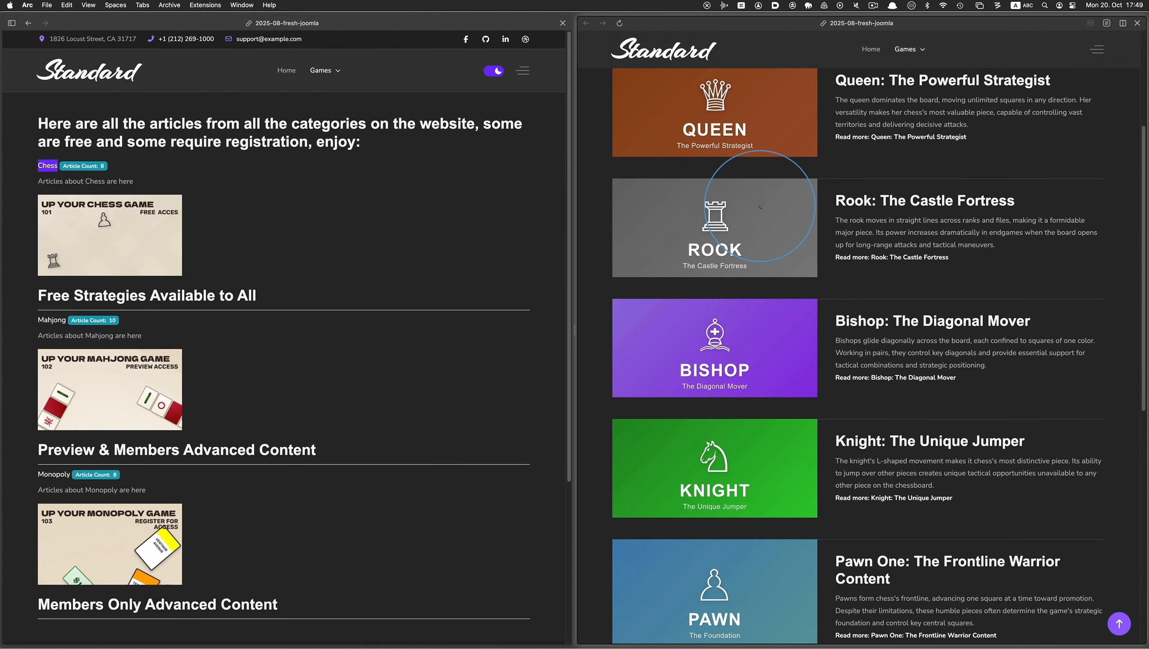
scroll(760, 219, up, 10)
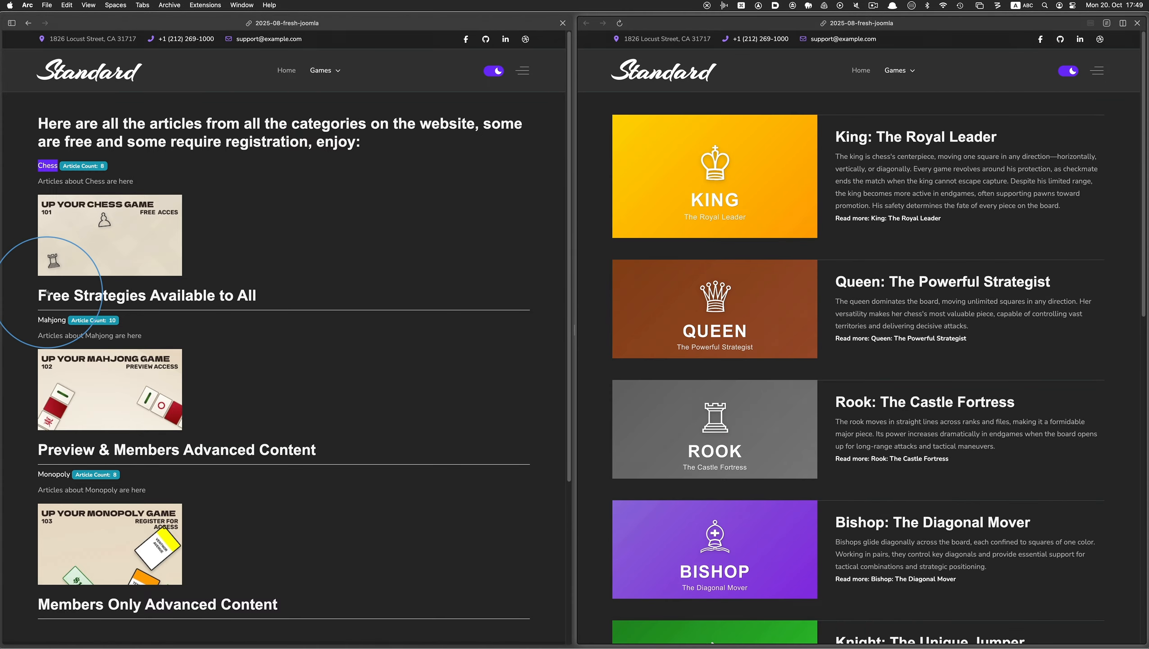
Open the Mahjong category from the all-categories page in another split view and look through its leading and intro articles
right_click(40, 321)
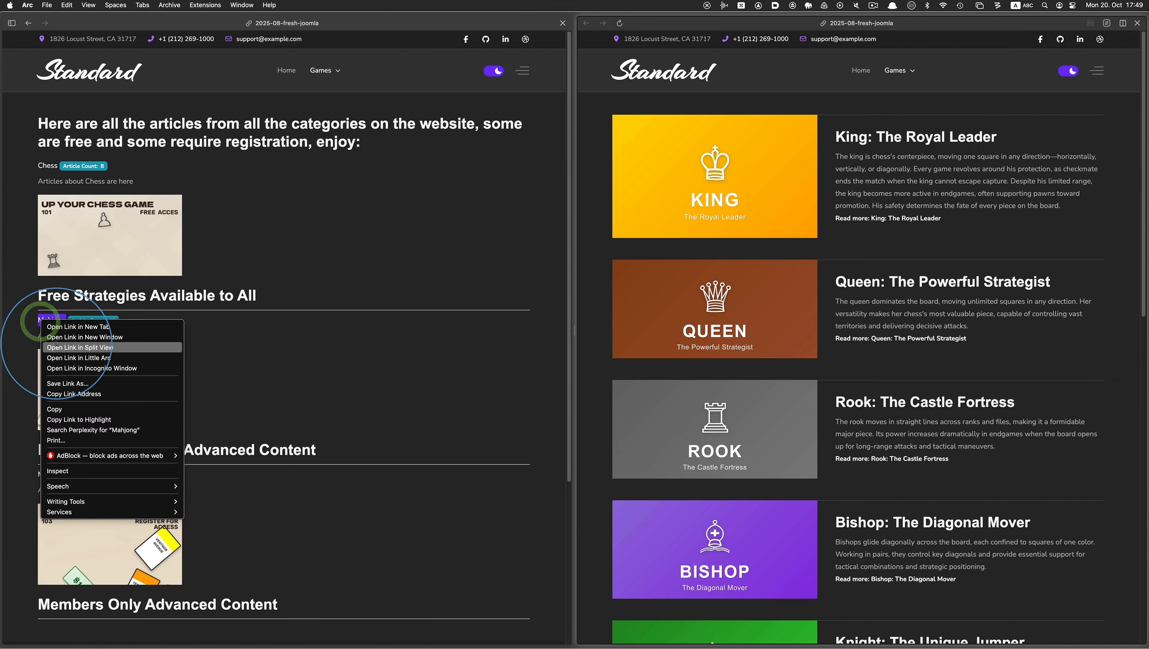
click(57, 347)
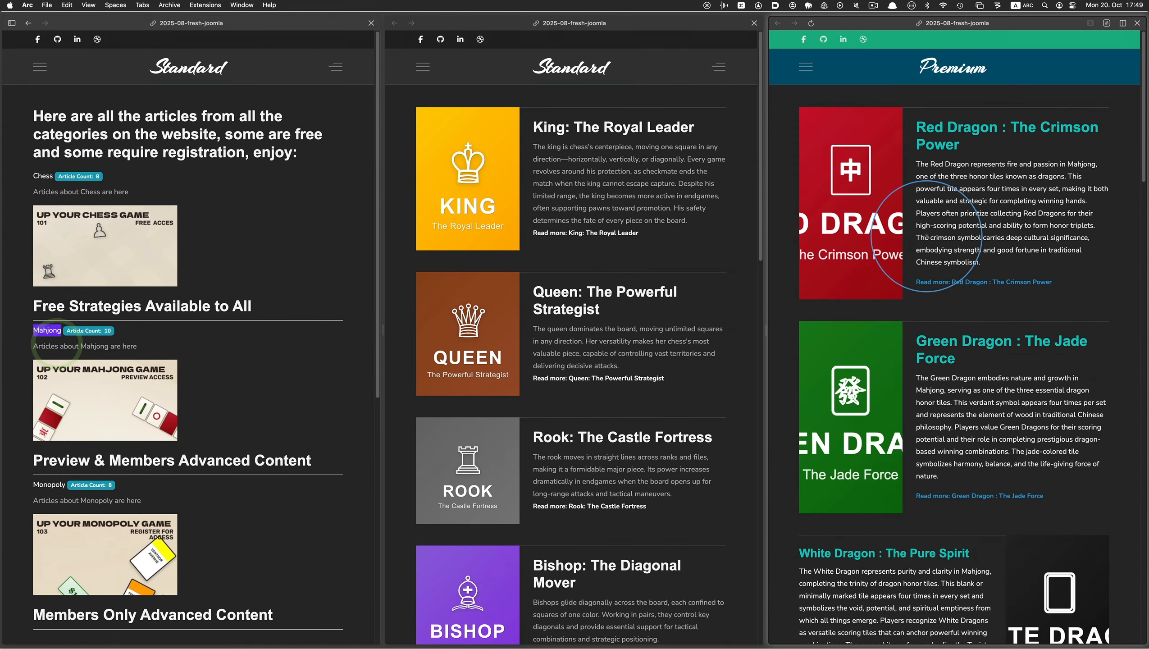
scroll(926, 235, down, 8)
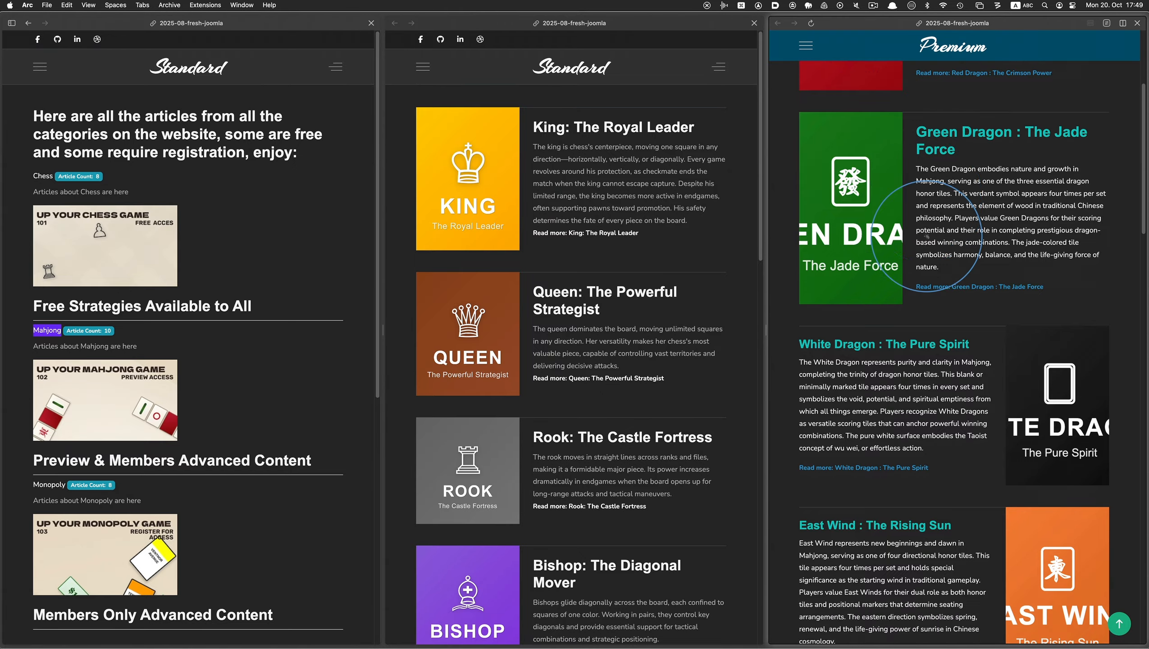
scroll(926, 236, down, 20)
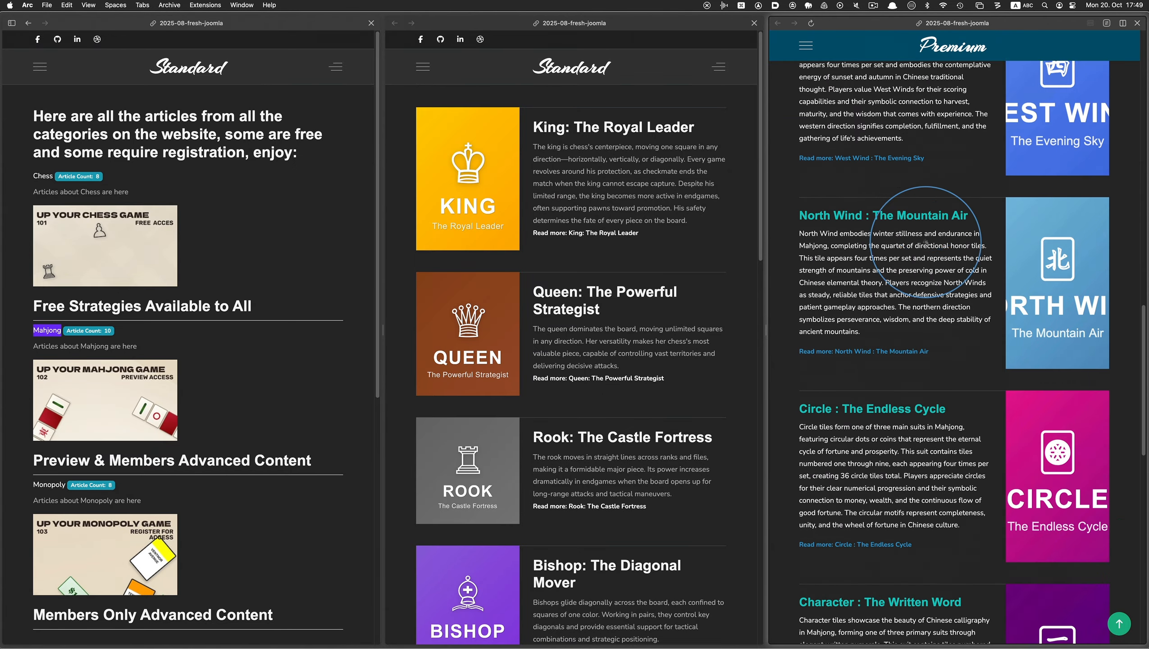
scroll(923, 291, up, 20)
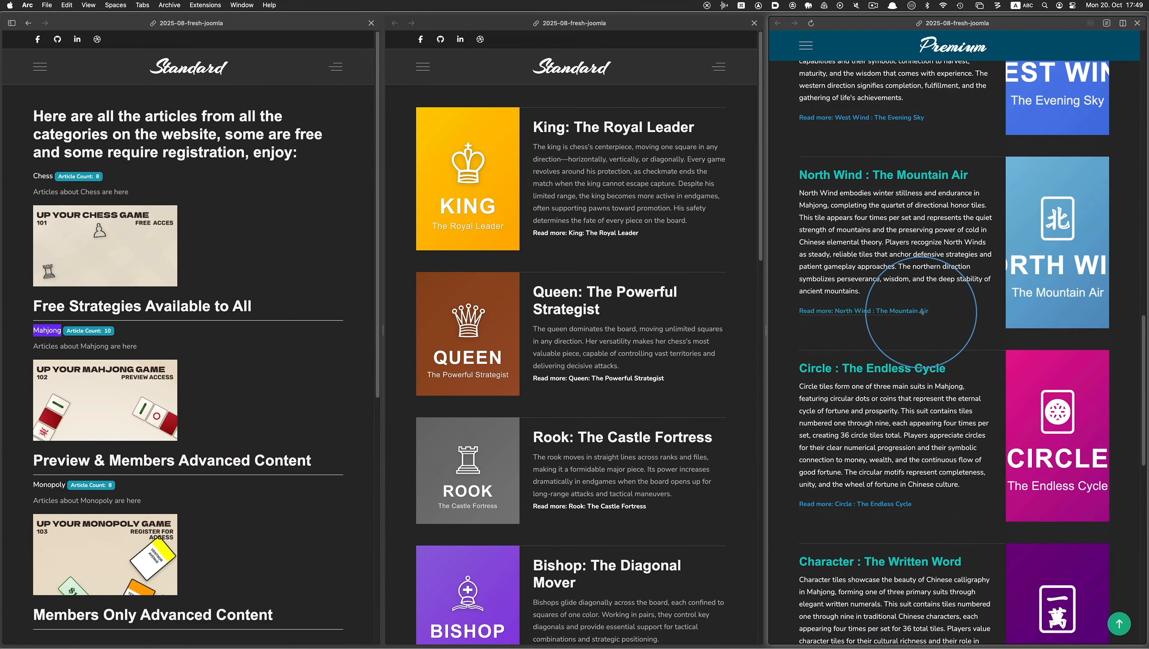
scroll(921, 312, down, 12)
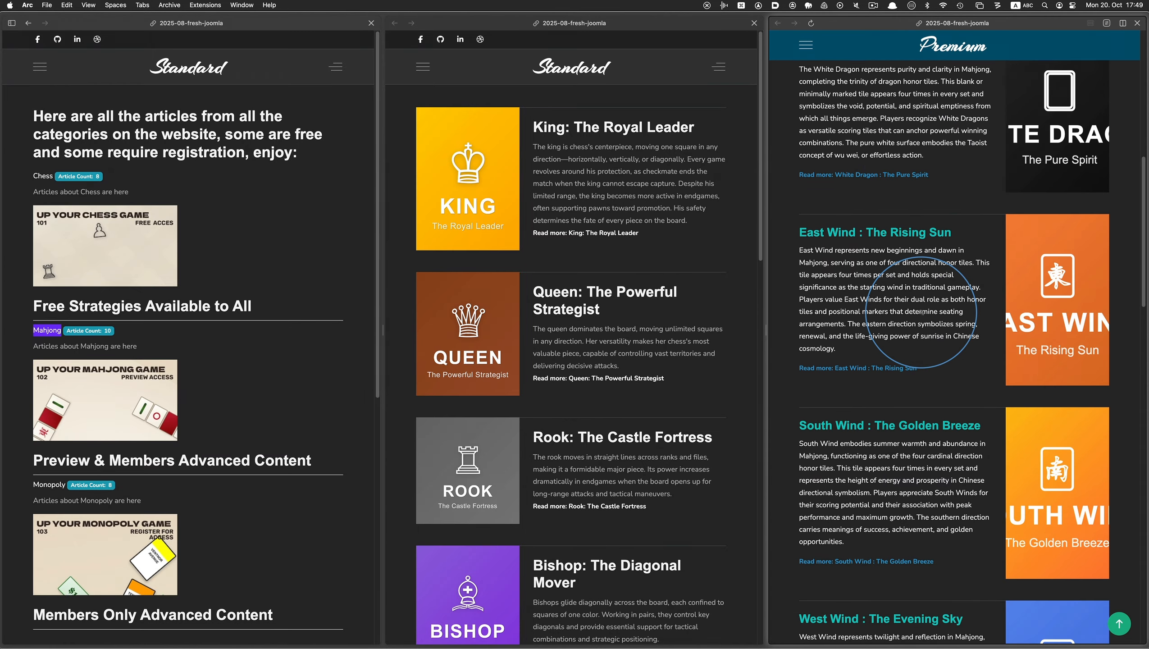
Open the Monopoly category in a fourth split view and reduce the page zoom until every category page fits in full
key(super+minus)
key(super+minus)
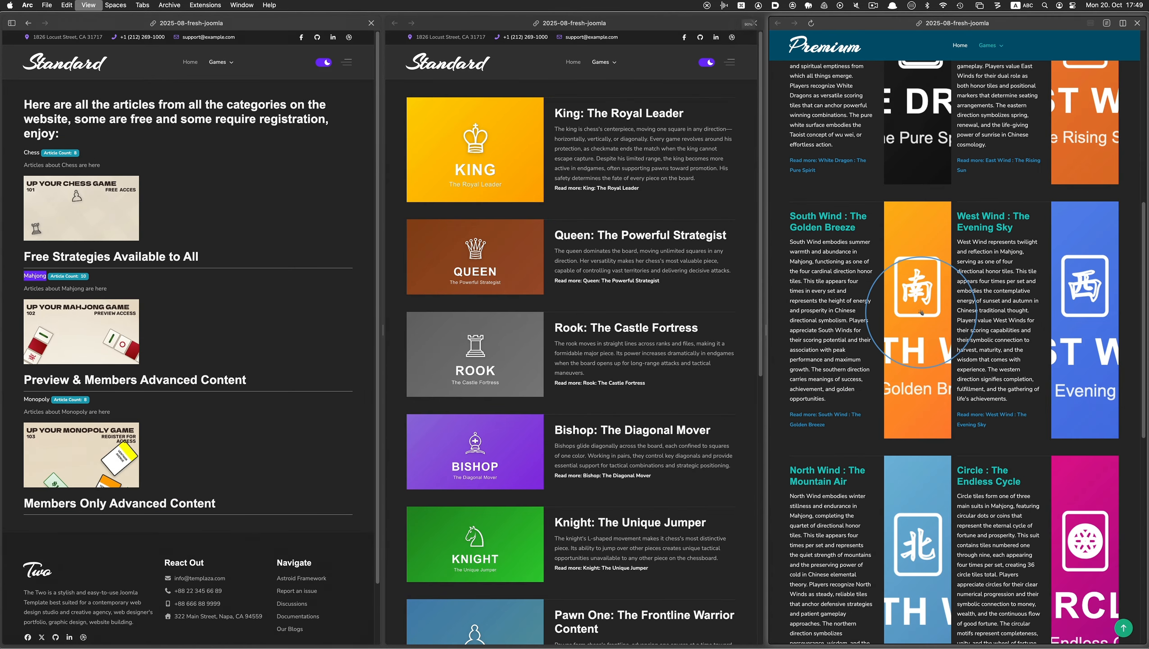
right_click(40, 399)
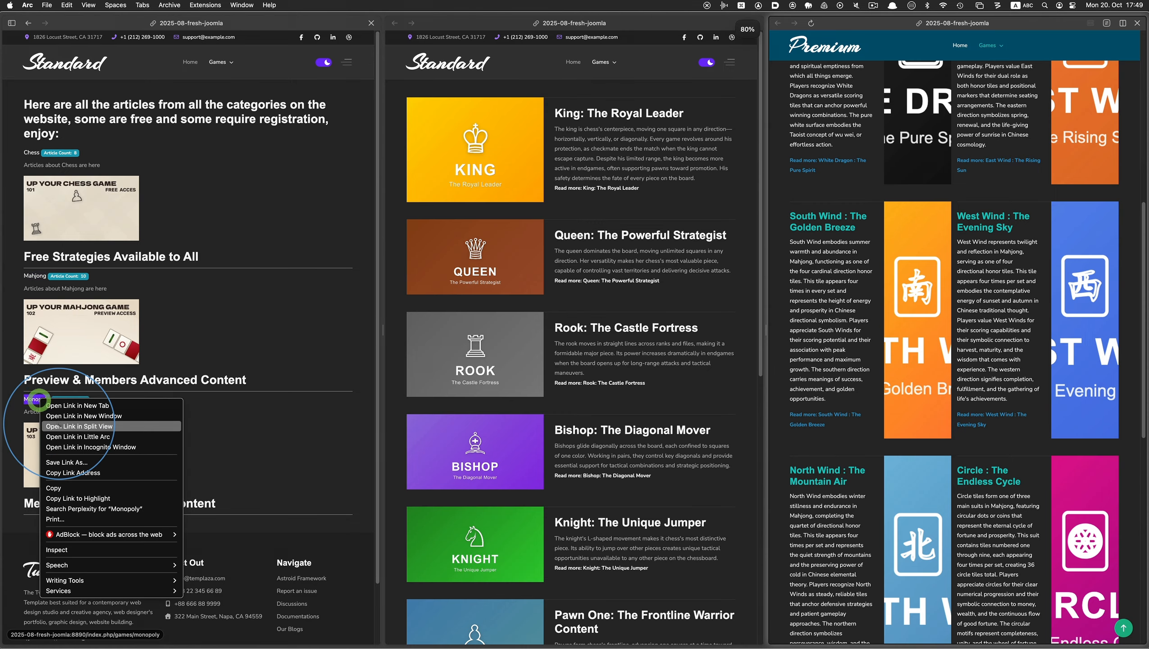
click(60, 424)
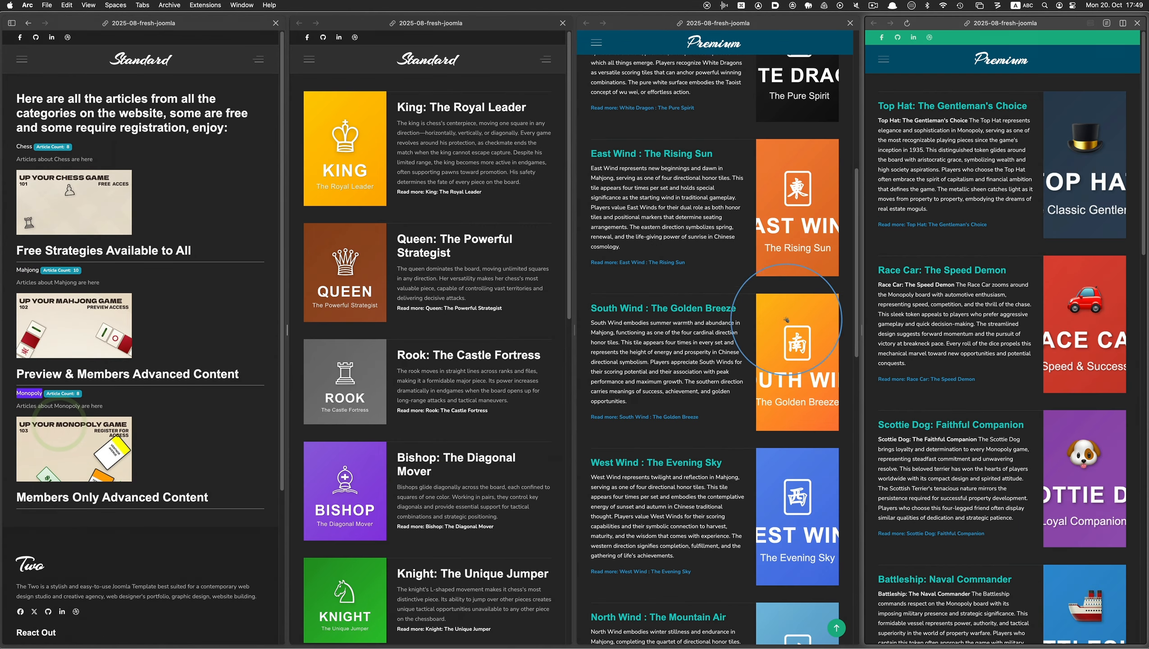
key(super+minus)
key(super+minus)
key(super+minus)
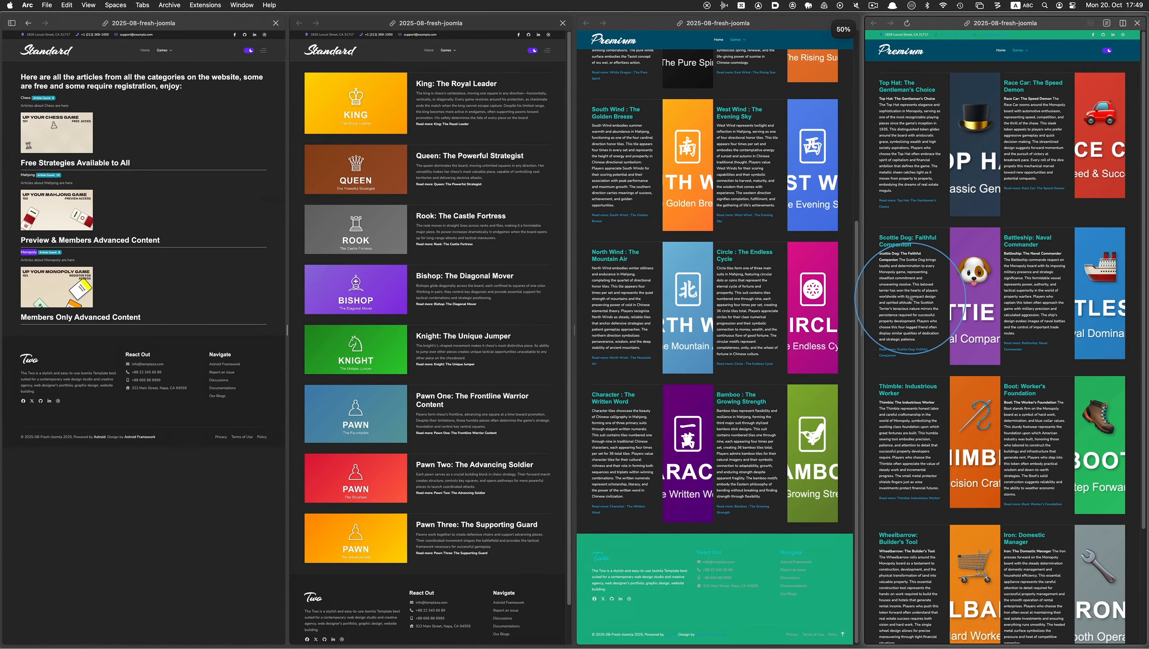
key(super+minus)
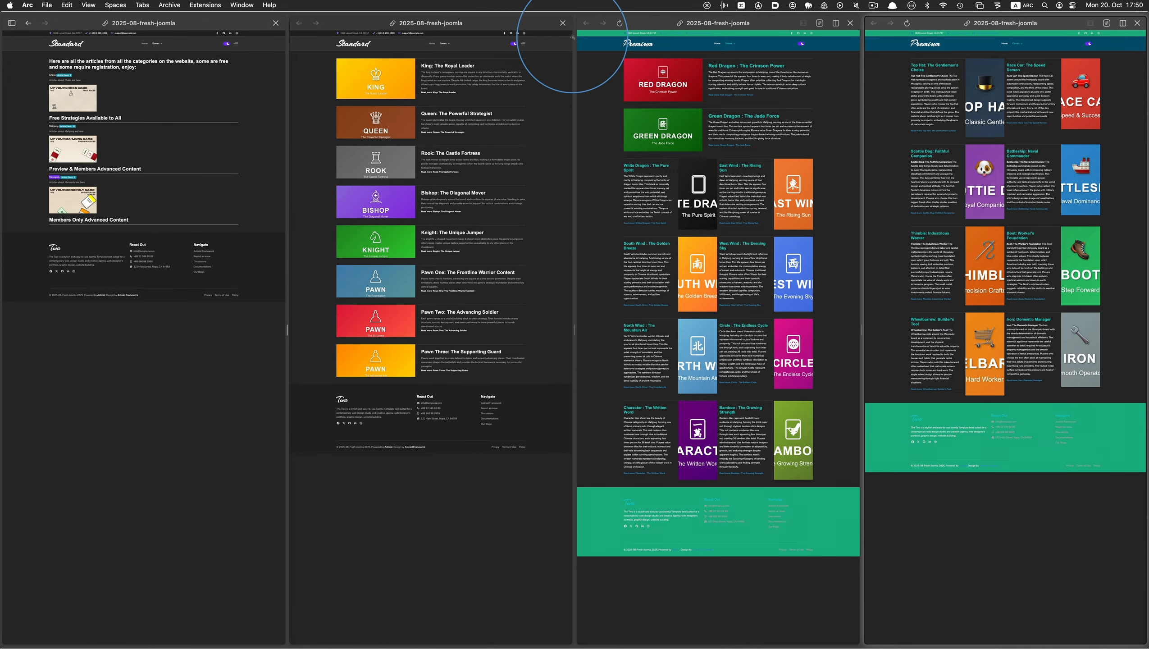
Close the all-categories pane and compare the Chess, Mahjong and Monopoly layouts side by side at different zoom levels
click(276, 22)
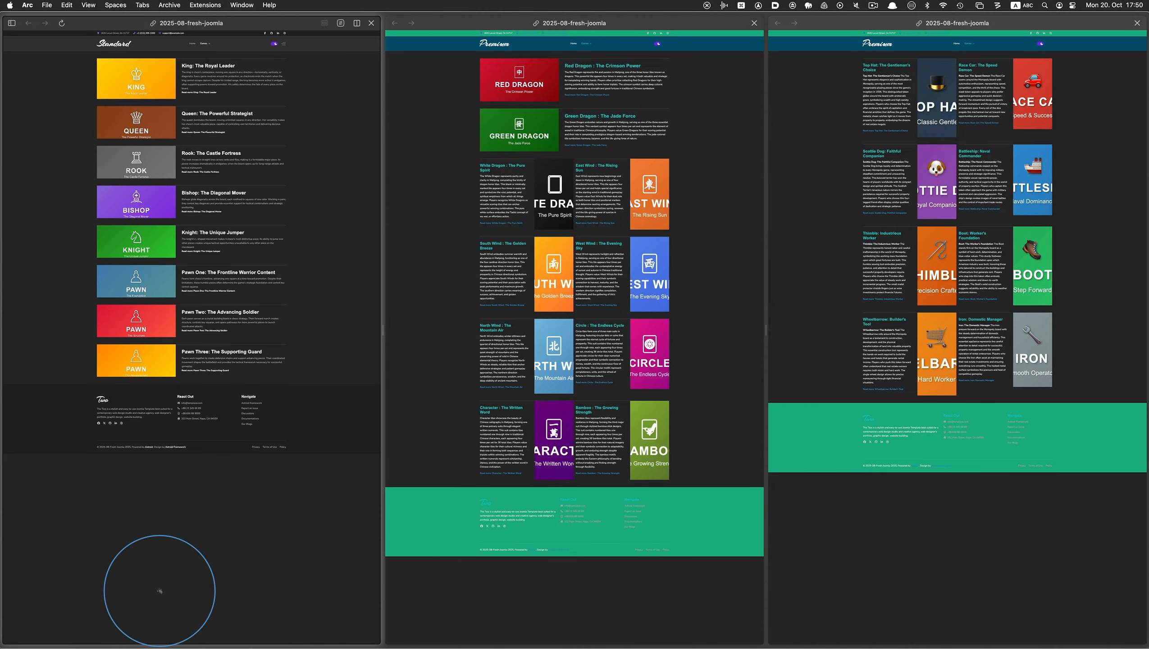
key(super+plus)
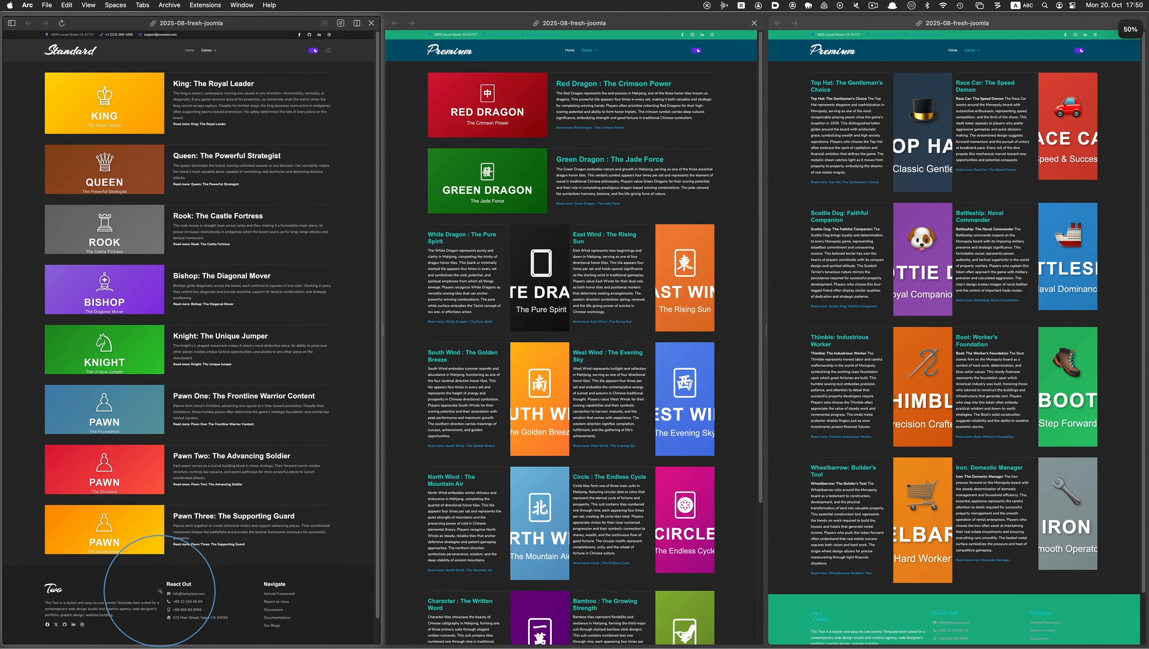
key(super+plus)
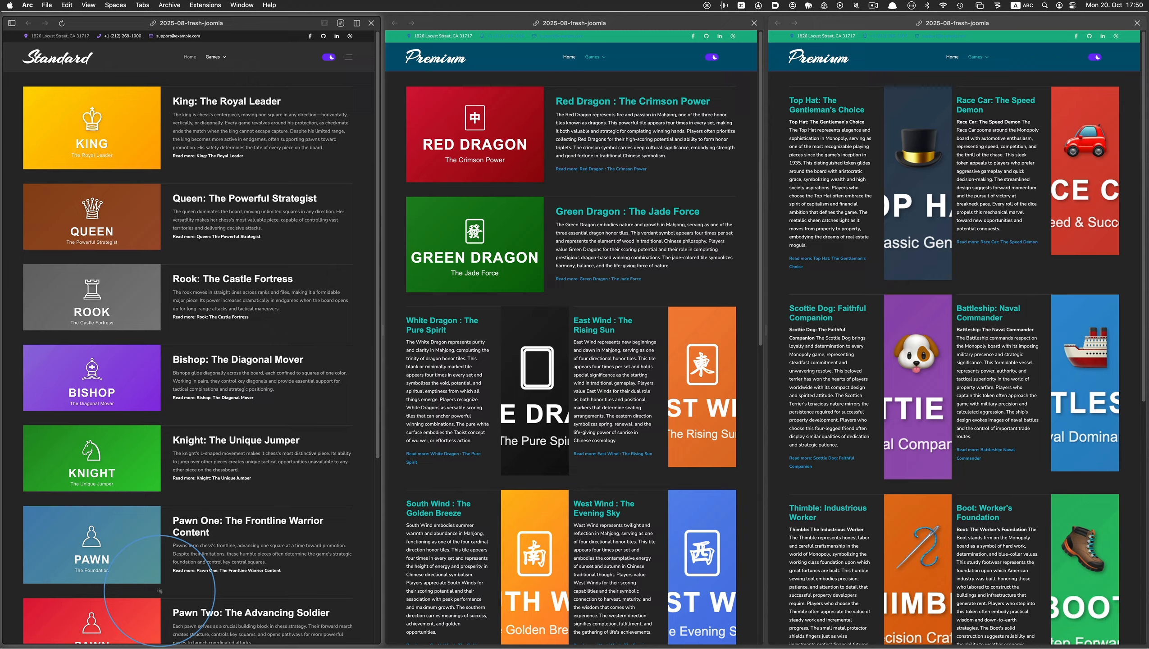
key(super+minus)
key(super+minus)
key(super+minus)
key(super+minus)
key(super+minus)
key(super+minus)
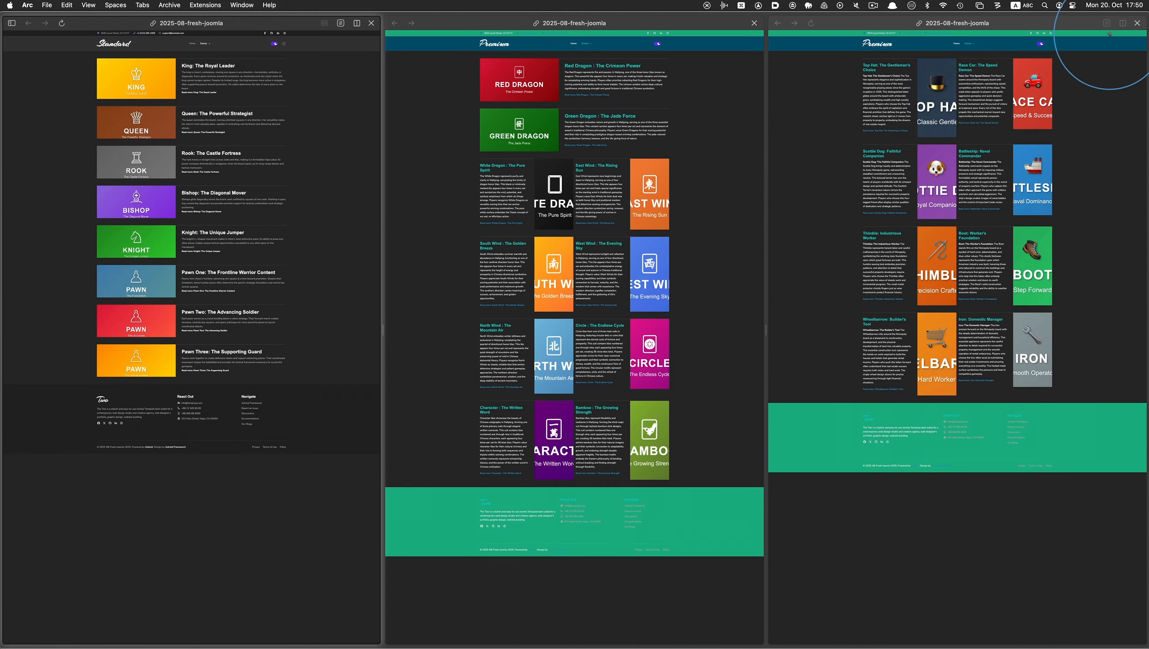
Close the Monopoly and Mahjong panes, return to the all-categories Games page and restore the page zoom to 100%
click(1137, 23)
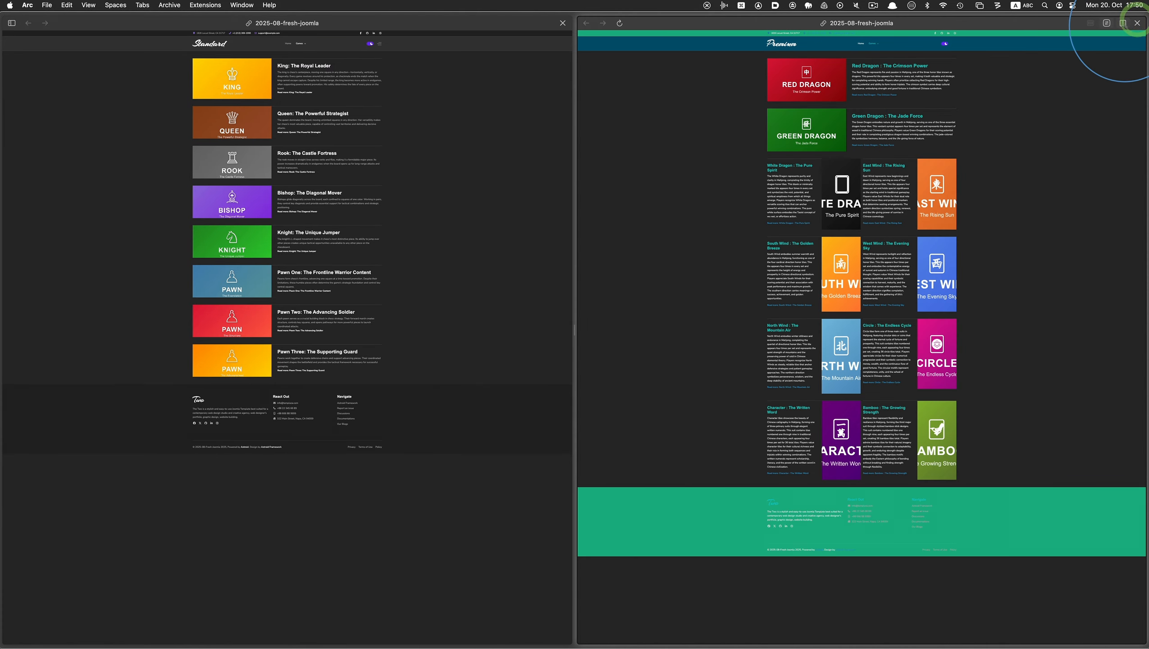
click(1137, 23)
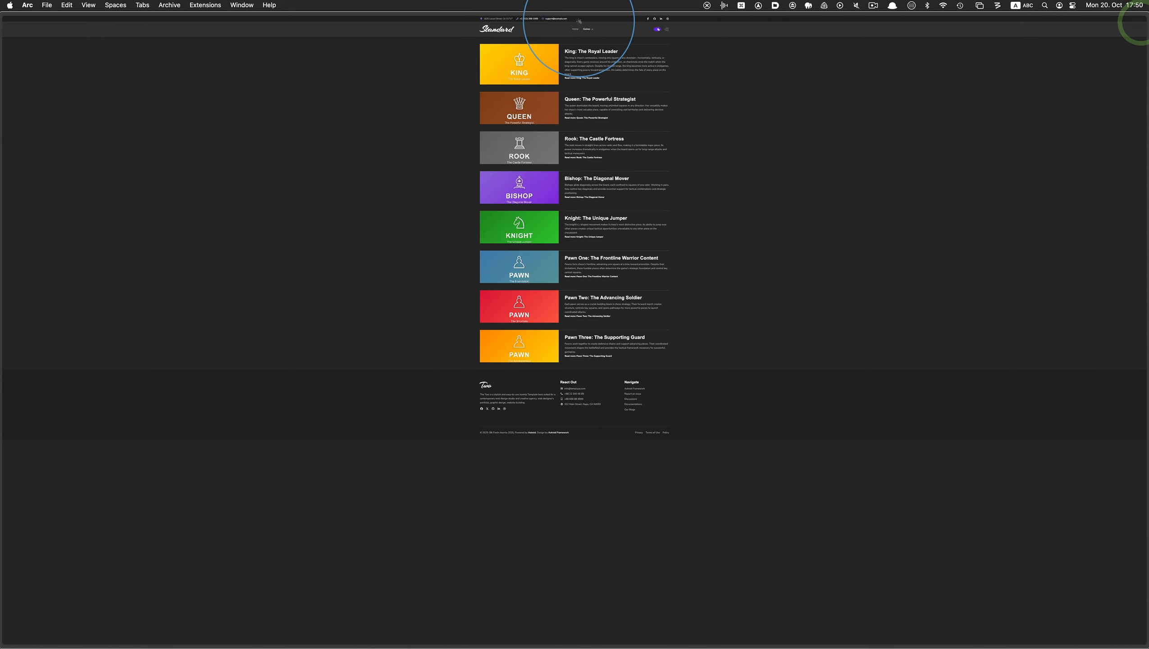
click(586, 28)
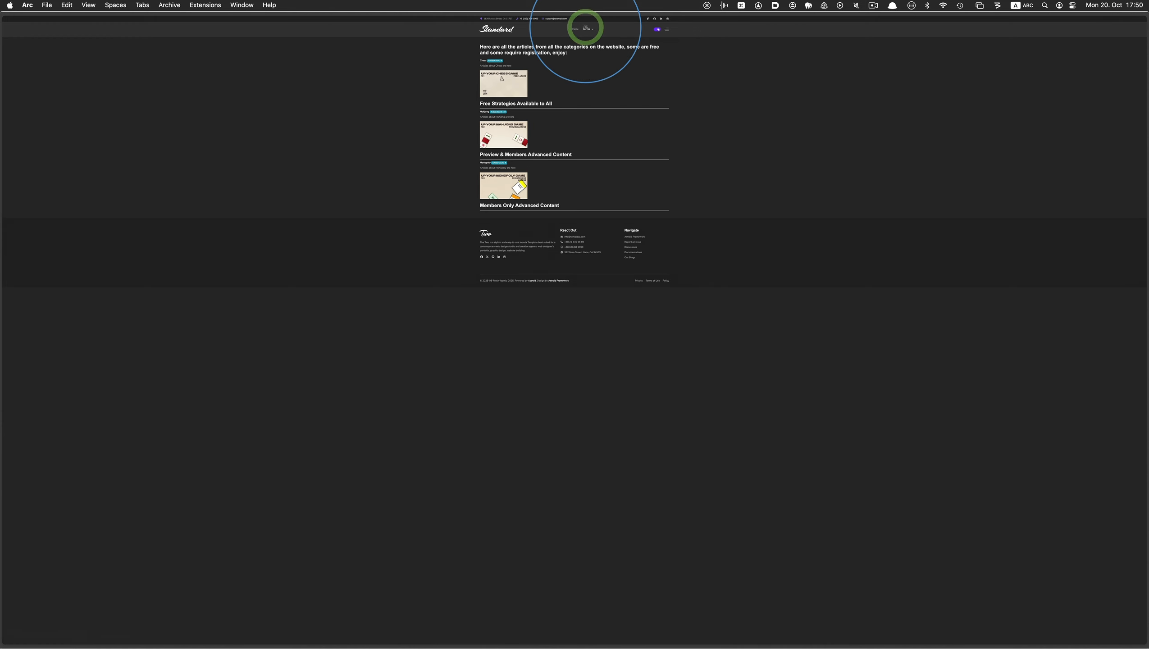
key(super+equal)
key(super+equal)
key(super+equal)
key(super+equal)
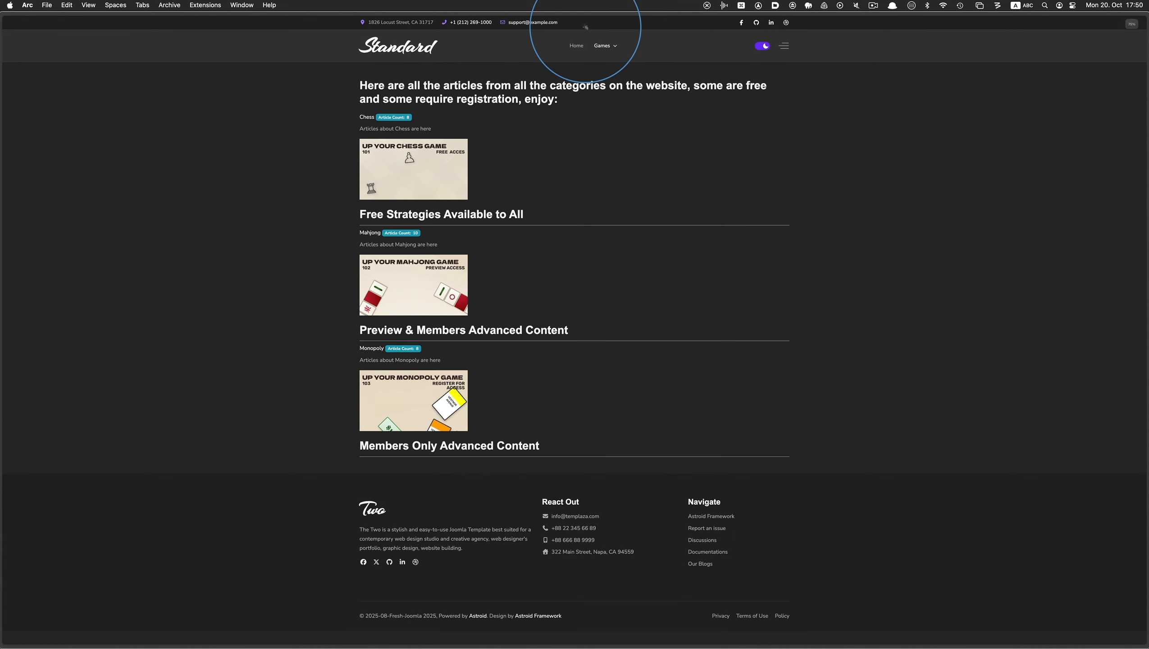
key(super+equal)
key(super+equal)
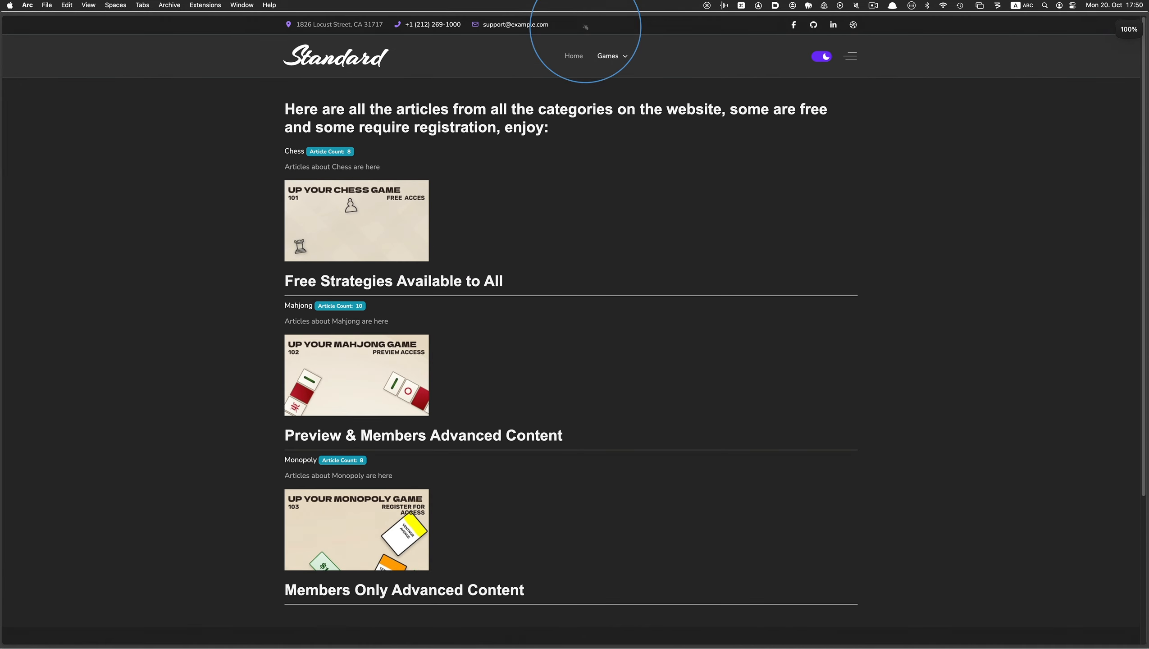